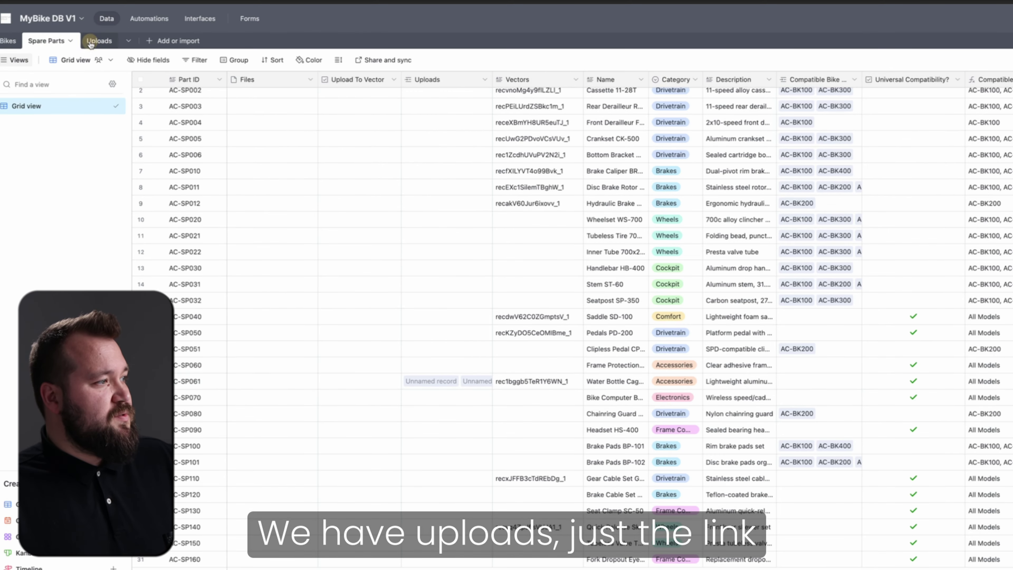
- Open the Uploads table and examine the file name, related spare part and file URL fields of its records
{"action": "left_click", "coordinate": [90, 42]}
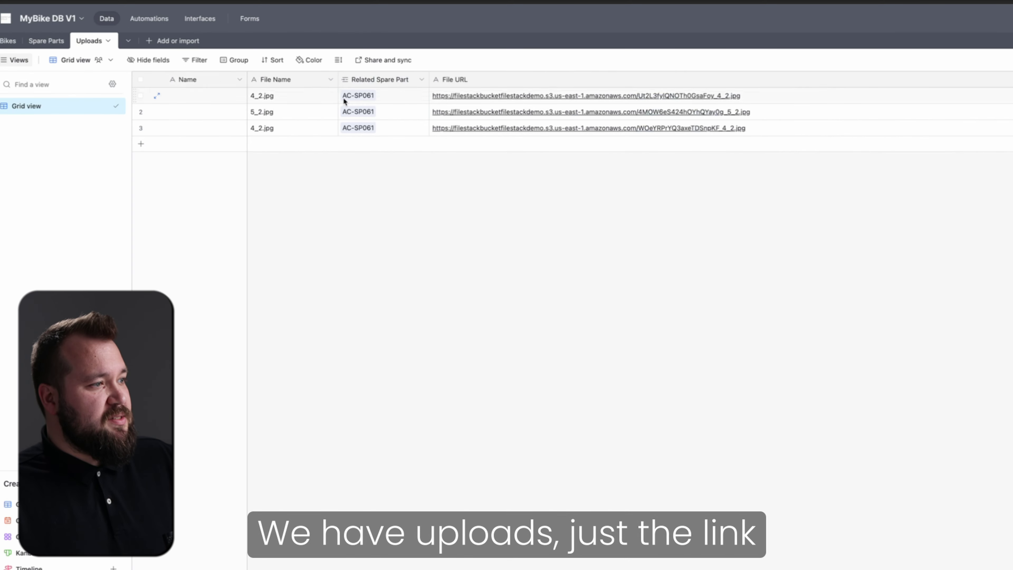
{"action": "left_click_drag", "start_coordinate": [292, 98], "coordinate": [293, 107]}
{"action": "left_click_drag", "start_coordinate": [385, 103], "coordinate": [398, 114]}
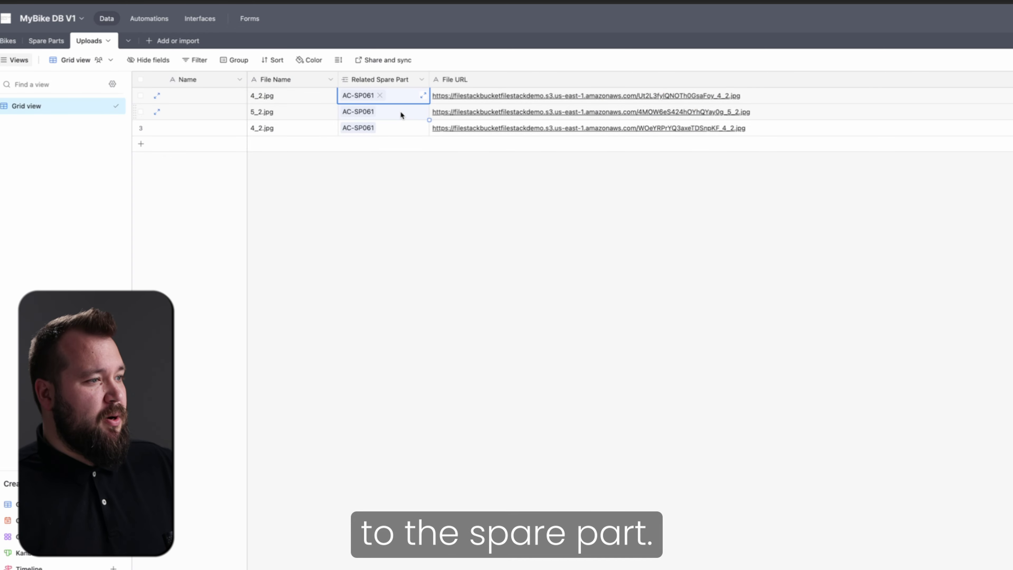
{"action": "left_click_drag", "start_coordinate": [844, 101], "coordinate": [853, 130]}
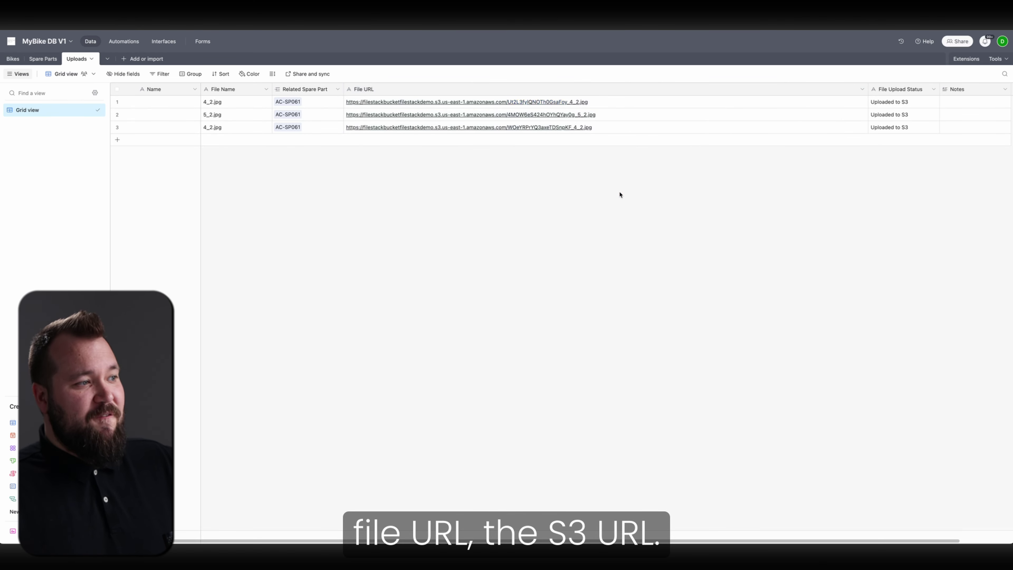
- Narrow the File URL column of the Uploads table and review the File Upload Status values
{"action": "left_click", "coordinate": [620, 195]}
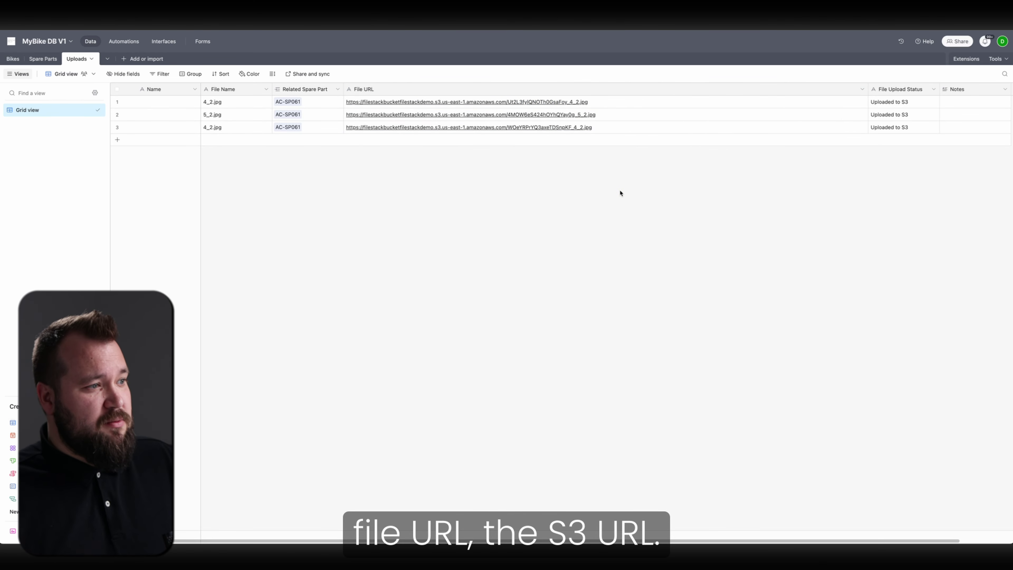
{"action": "left_click_drag", "start_coordinate": [870, 89], "coordinate": [696, 89]}
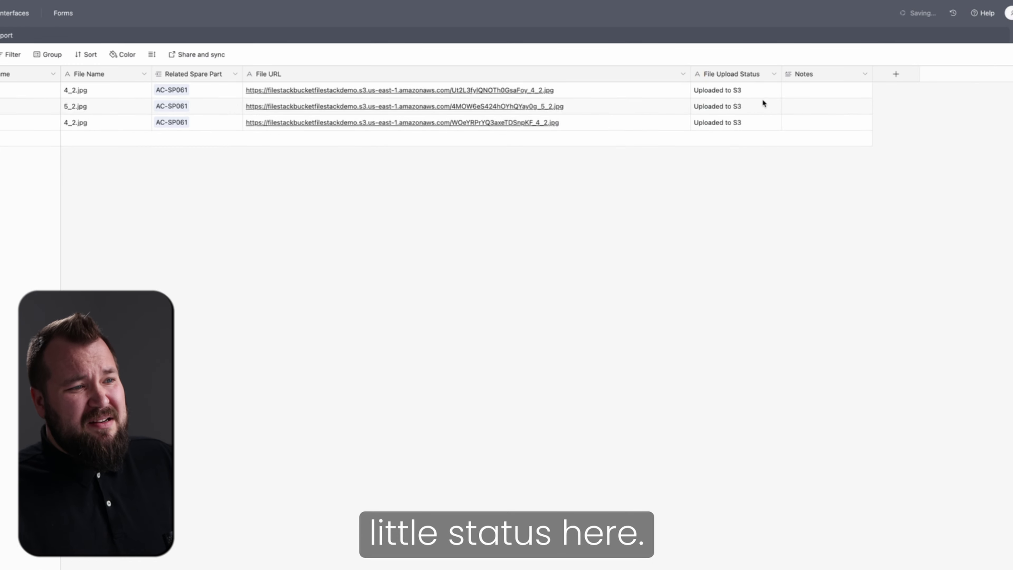
{"action": "left_click_drag", "start_coordinate": [765, 106], "coordinate": [766, 123]}
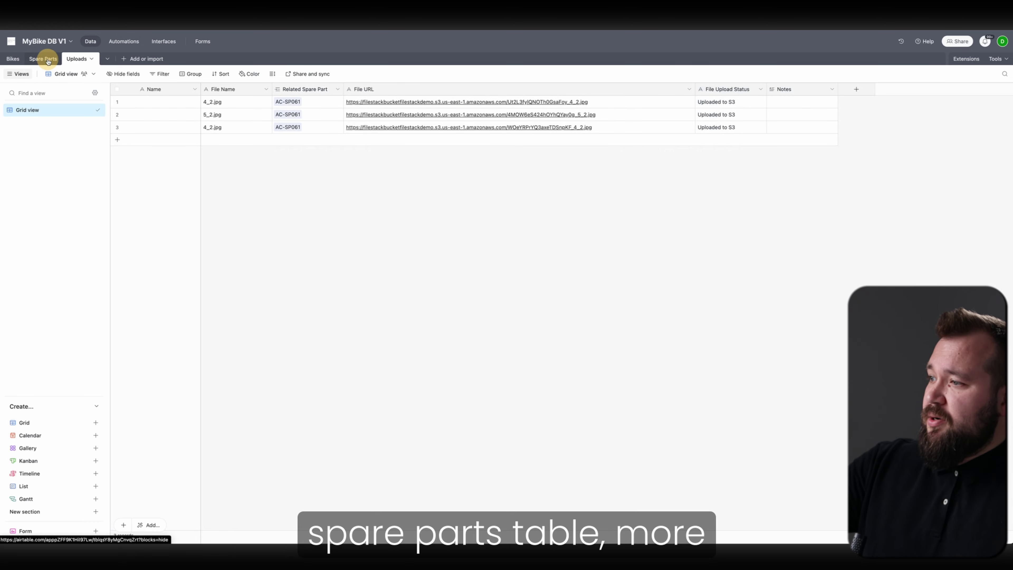
- Open the Spare Parts table and locate the water bottle cage record AC-SP061
{"action": "left_click", "coordinate": [47, 60]}
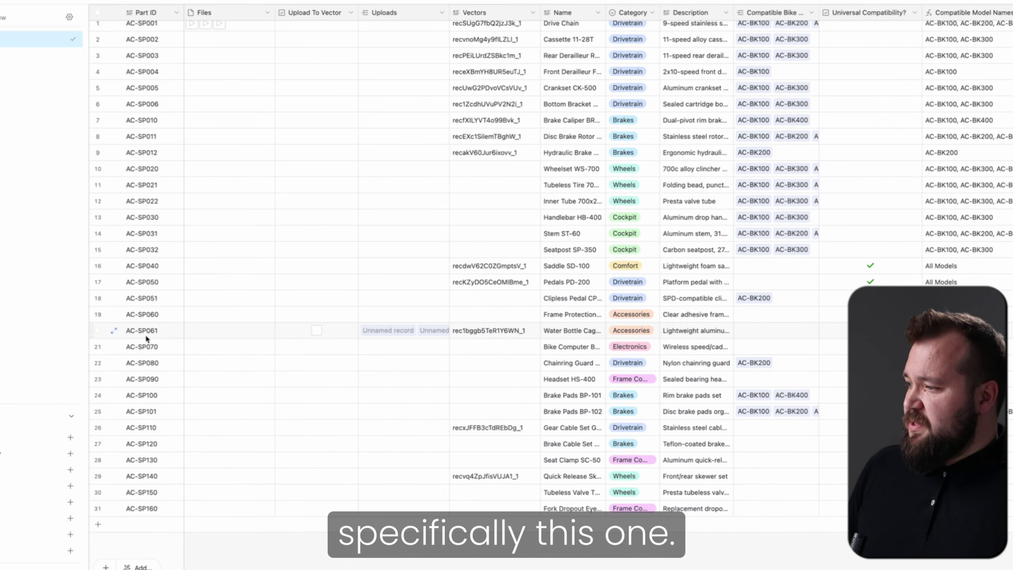
{"action": "left_click", "coordinate": [156, 348]}
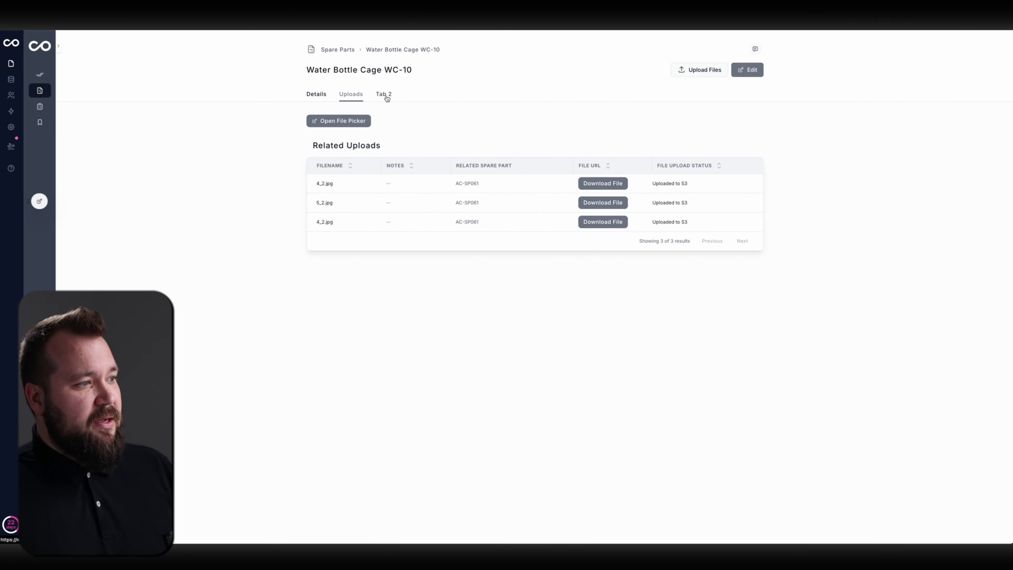
- Switch to Noloco, view Tab 2 and Uploads of the Water Bottle Cage WC-10 record, and look over the elements available in edit mode
{"action": "left_click", "coordinate": [385, 96]}
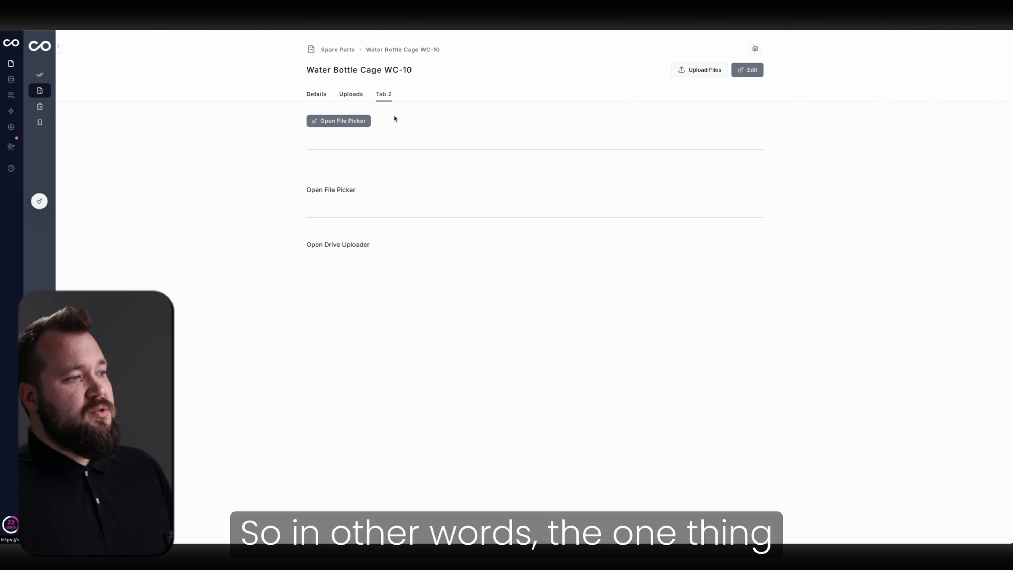
{"action": "left_click", "coordinate": [348, 92]}
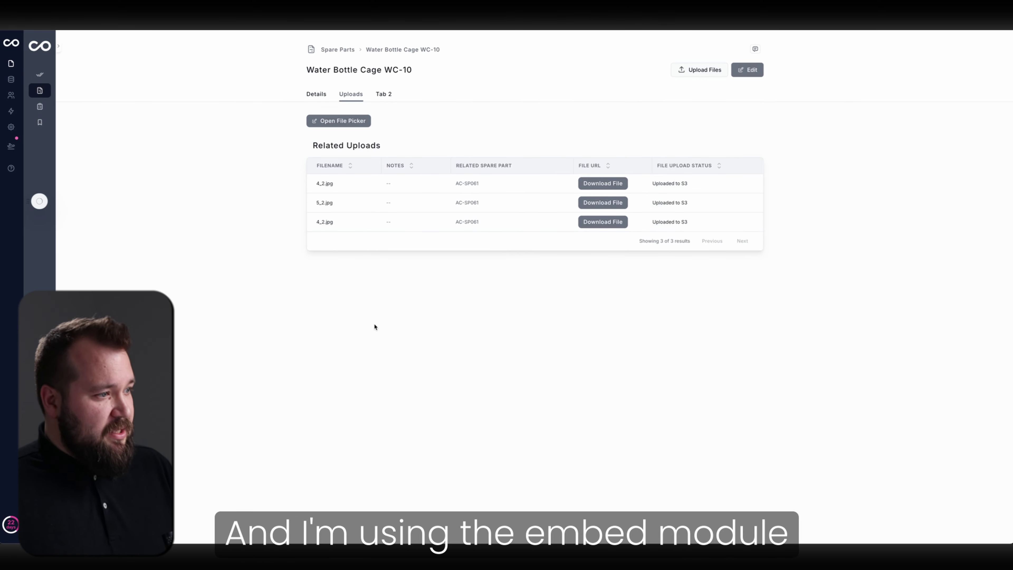
{"action": "key", "text": "super+e"}
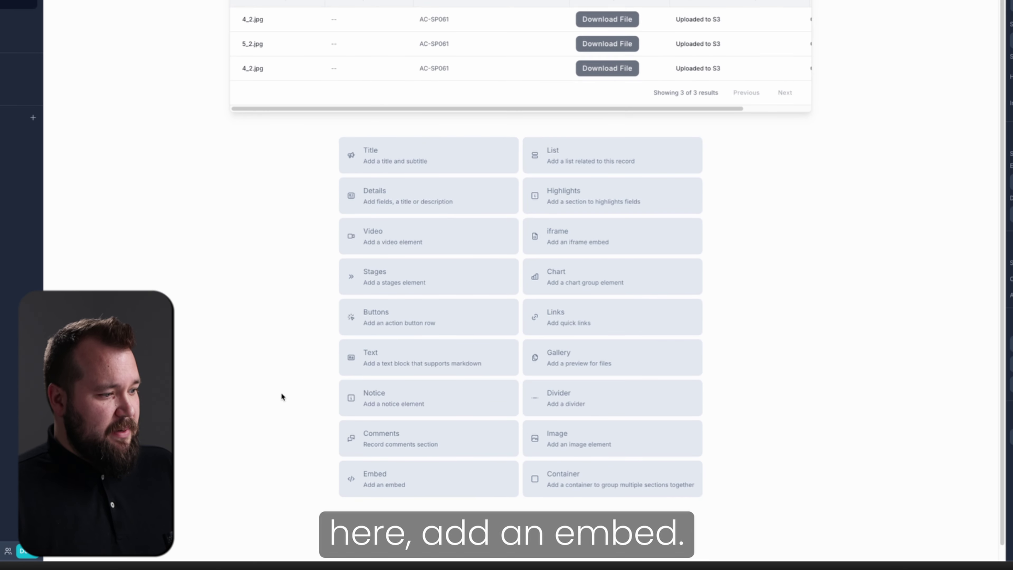
{"action": "scroll", "coordinate": [282, 397], "scroll_direction": "up", "scroll_amount": 2}
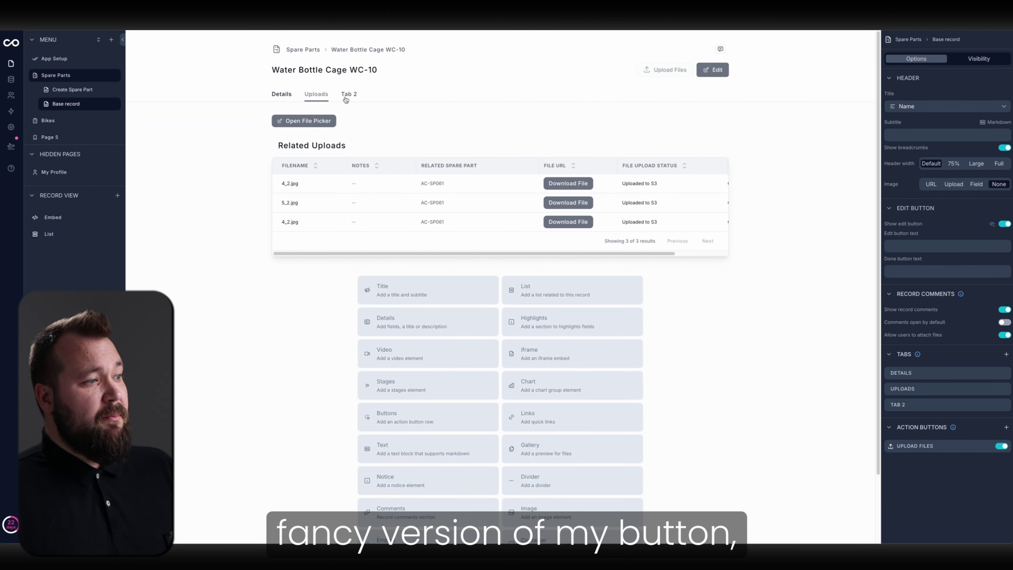
- Inspect the plain Open File Picker embed's code on Tab 2 and try the button outside edit mode
{"action": "left_click", "coordinate": [346, 98]}
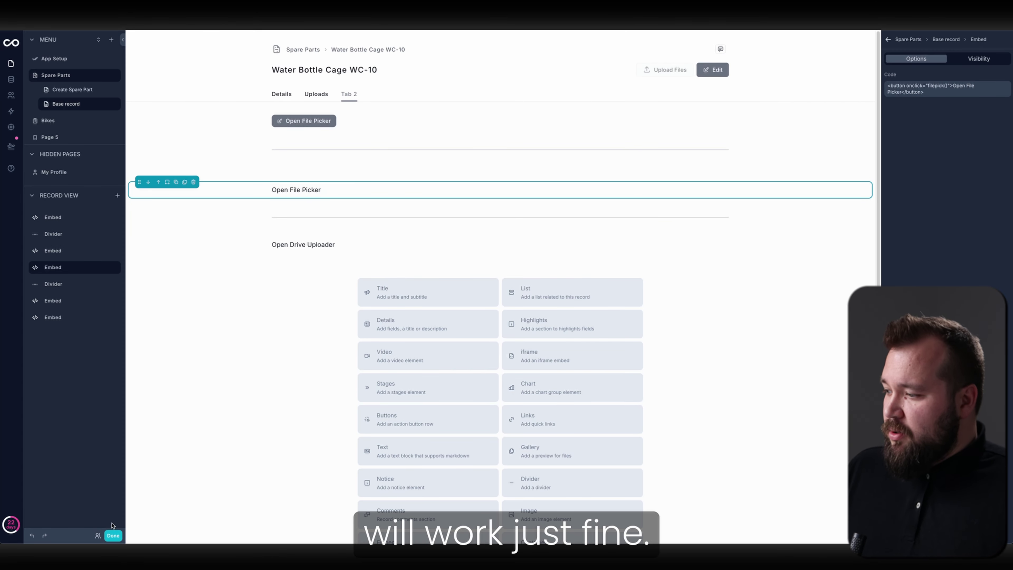
{"action": "left_click", "coordinate": [113, 535]}
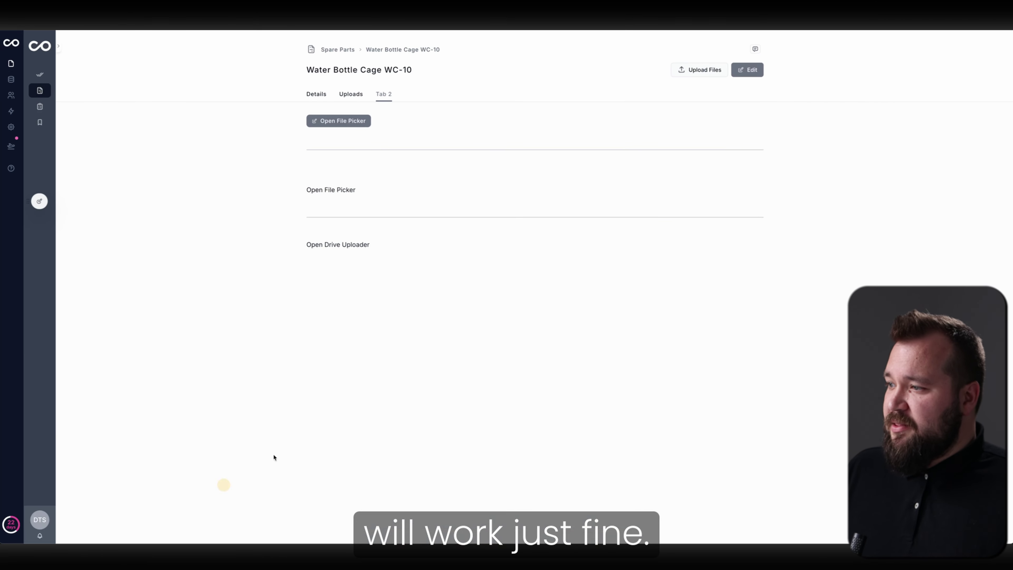
{"action": "left_click", "coordinate": [345, 189]}
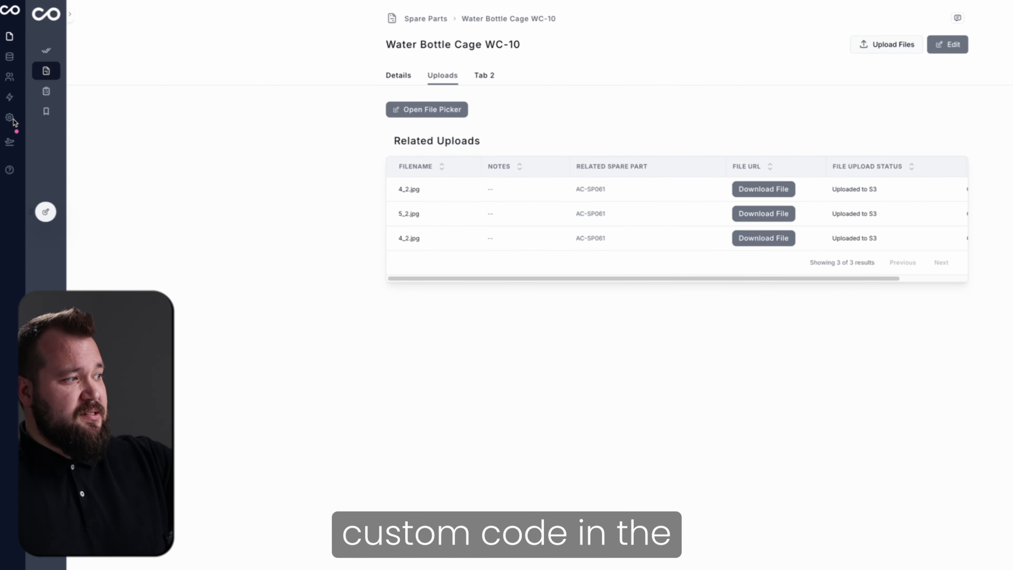
- Visit the app settings, and return to Tab 2 of the Water Bottle Cage WC-10 record
{"action": "left_click", "coordinate": [14, 122]}
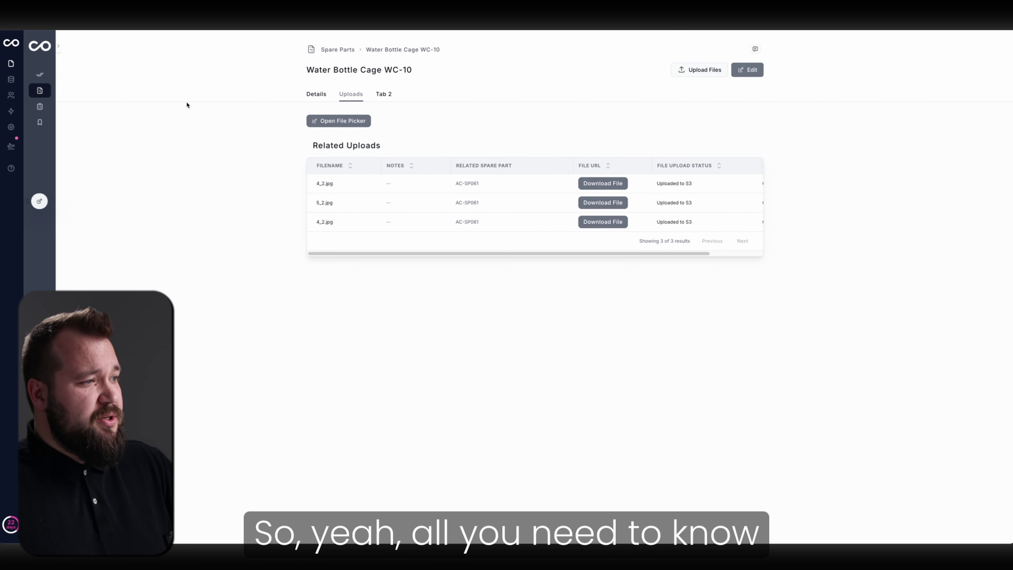
{"action": "left_click", "coordinate": [384, 95]}
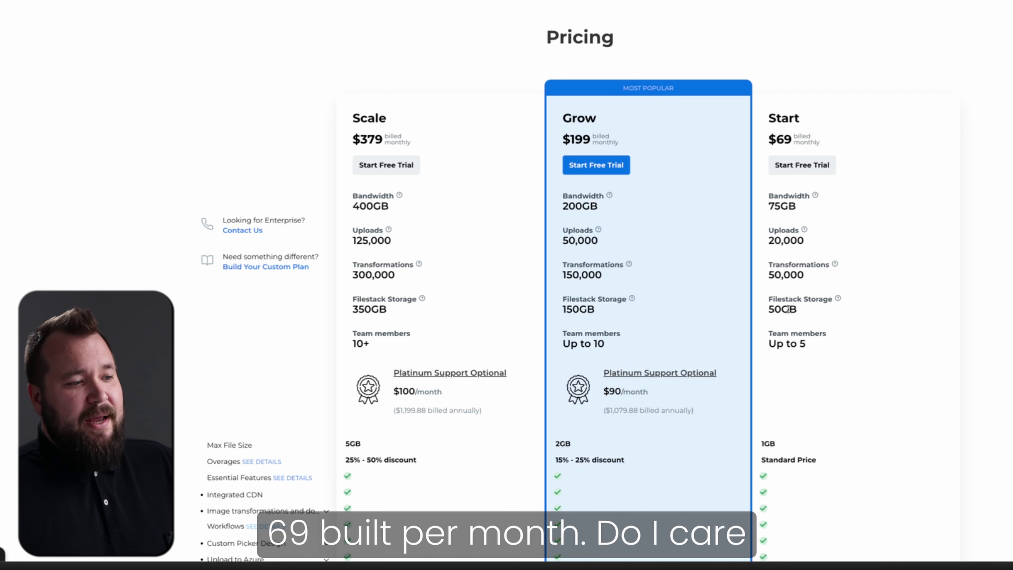
- On the Filestack pricing page, check the Start plan's storage, monthly uploads and bandwidth, including the bandwidth explanation
{"action": "left_click_drag", "start_coordinate": [798, 316], "coordinate": [765, 309]}
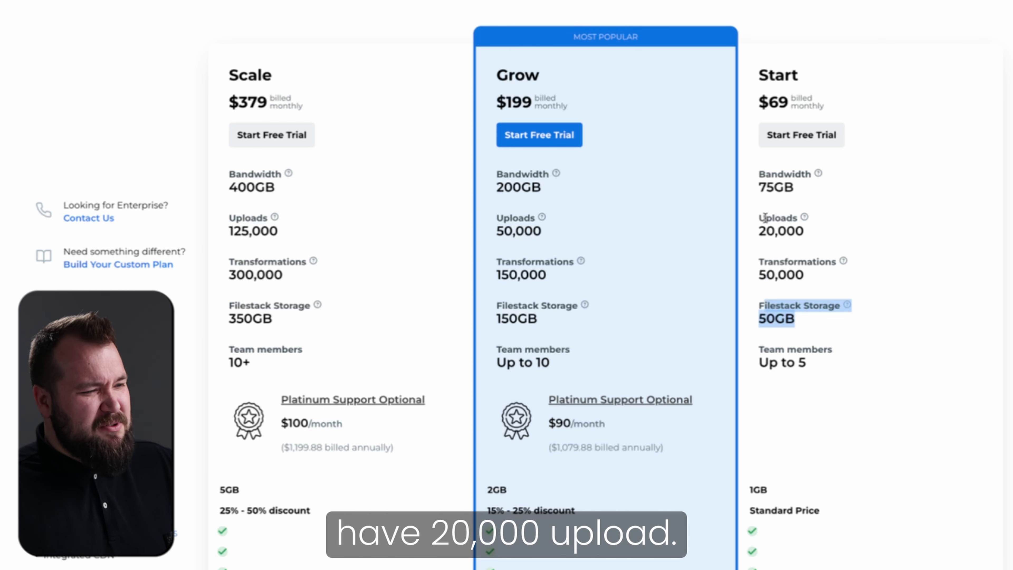
{"action": "mouse_move", "coordinate": [763, 227]}
{"action": "left_mouse_down"}
{"action": "mouse_move", "coordinate": [795, 231]}
{"action": "mouse_move", "coordinate": [767, 215]}
{"action": "left_mouse_up"}
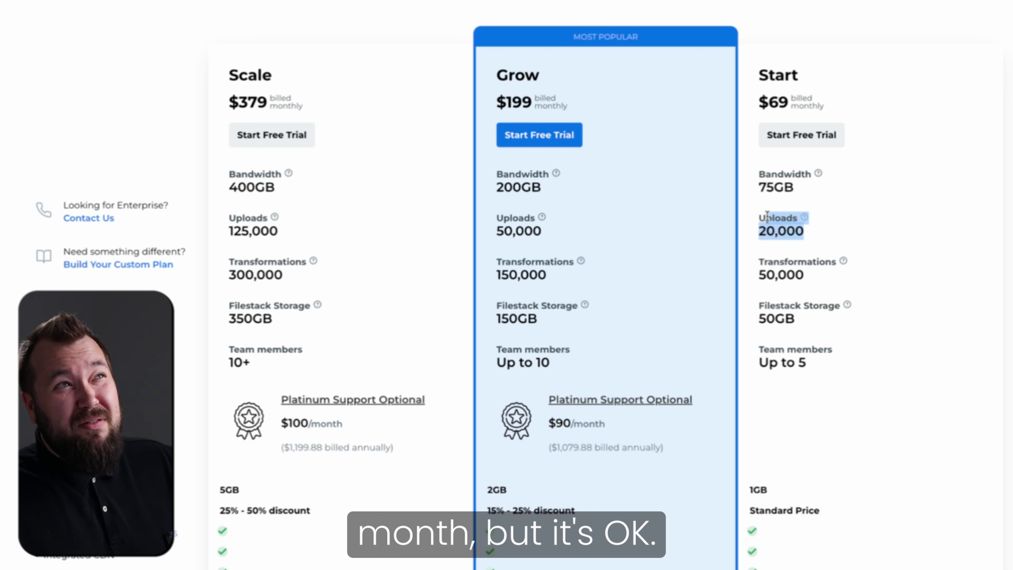
{"action": "left_click", "coordinate": [894, 227]}
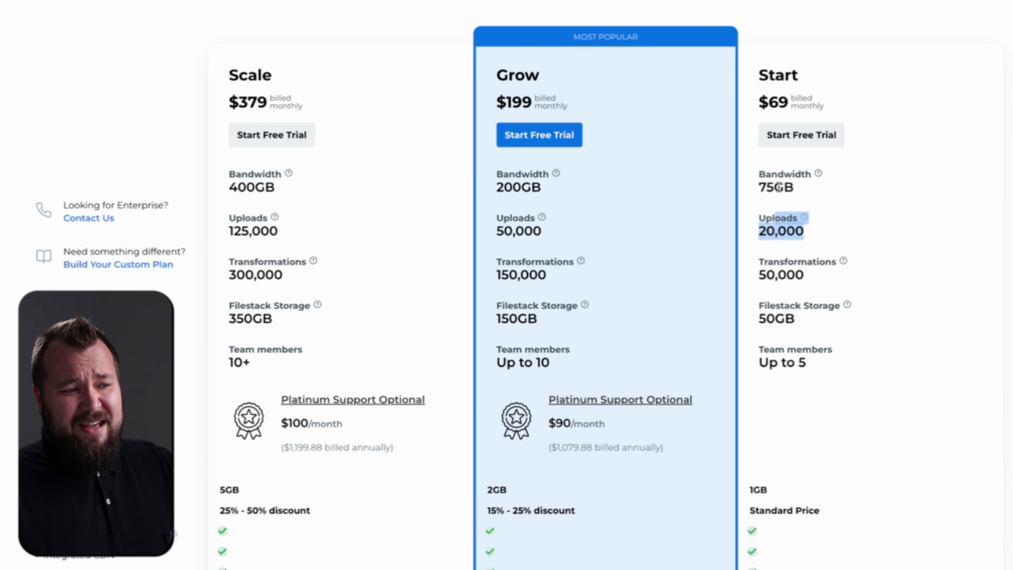
{"action": "left_click", "coordinate": [803, 187]}
{"action": "mouse_move", "coordinate": [821, 172]}
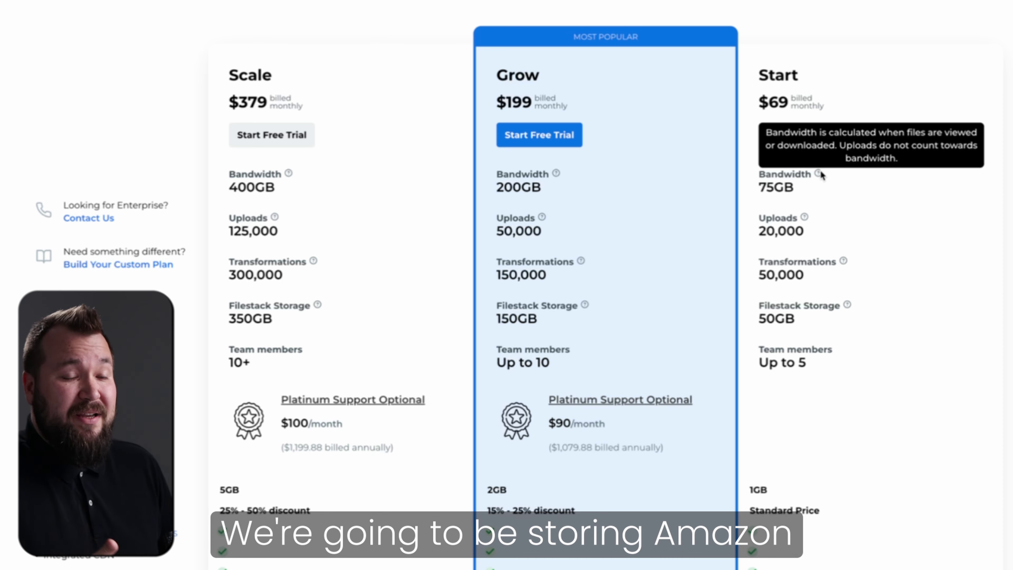
- Compare the maximum file size of the Start, Grow and Scale plans and look over the included features
{"action": "scroll", "coordinate": [919, 363], "scroll_direction": "down", "scroll_amount": 7}
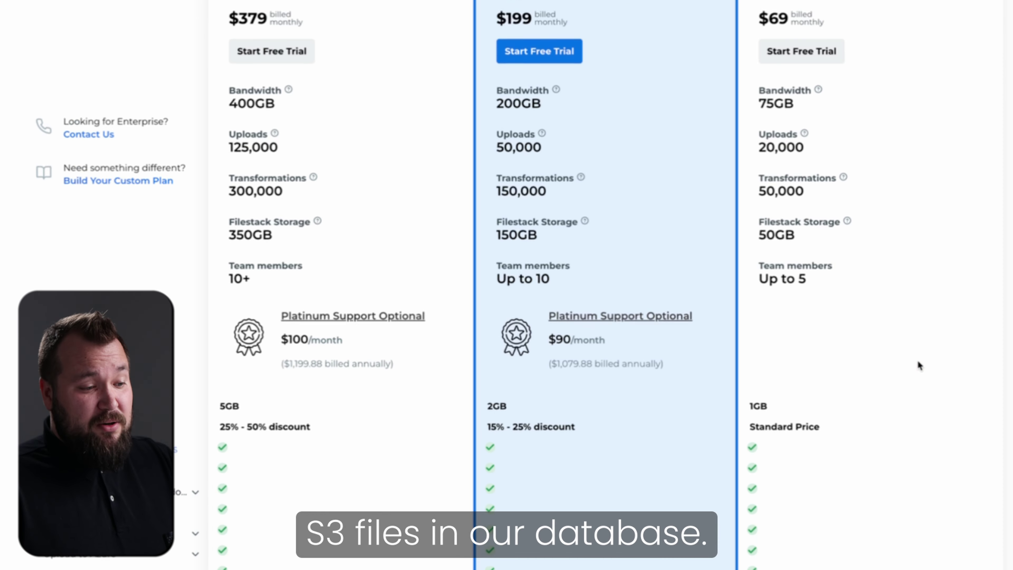
{"action": "left_click_drag", "start_coordinate": [770, 198], "coordinate": [741, 202]}
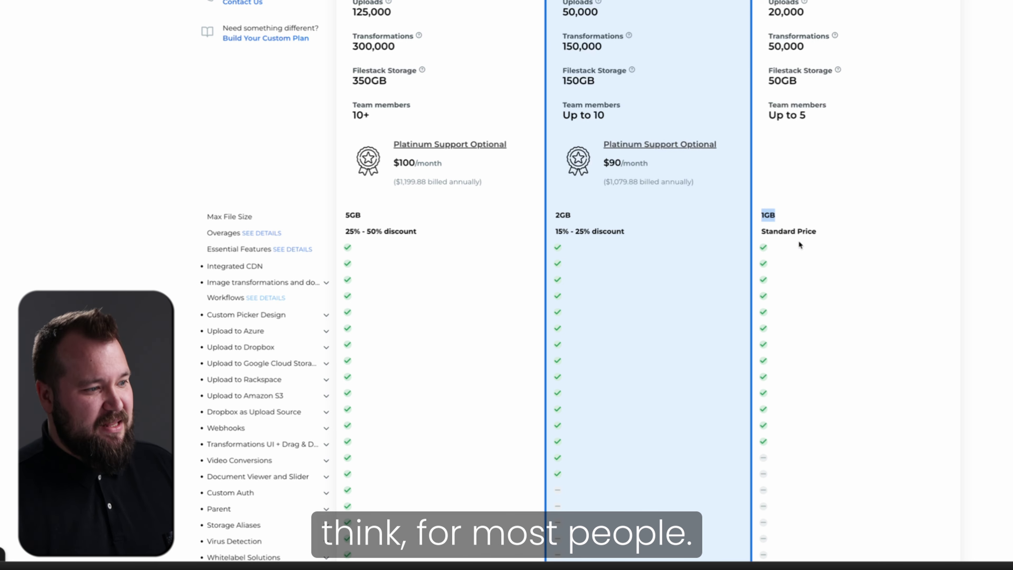
{"action": "left_click", "coordinate": [373, 219]}
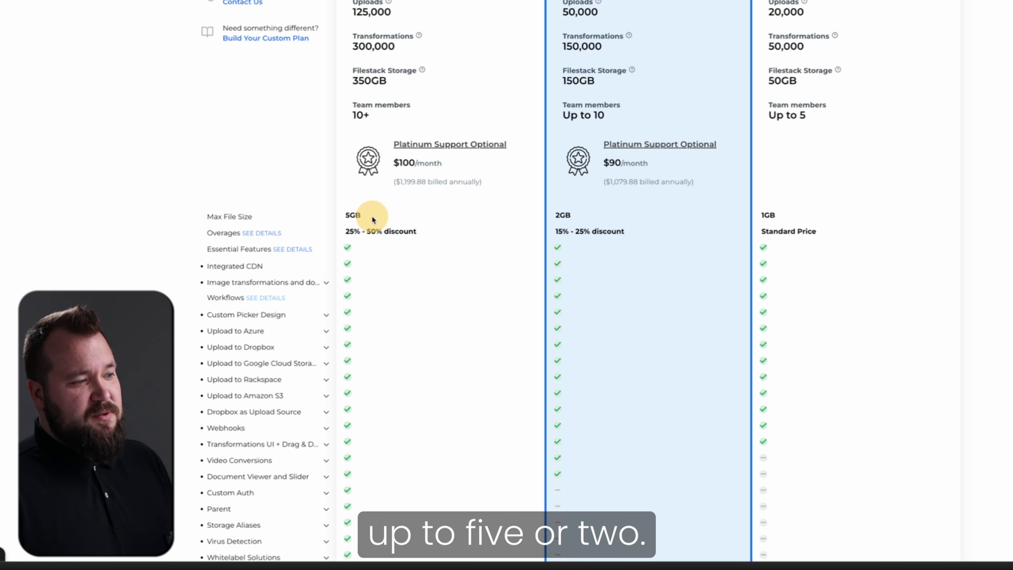
{"action": "scroll", "coordinate": [755, 226], "scroll_direction": "down", "scroll_amount": 5}
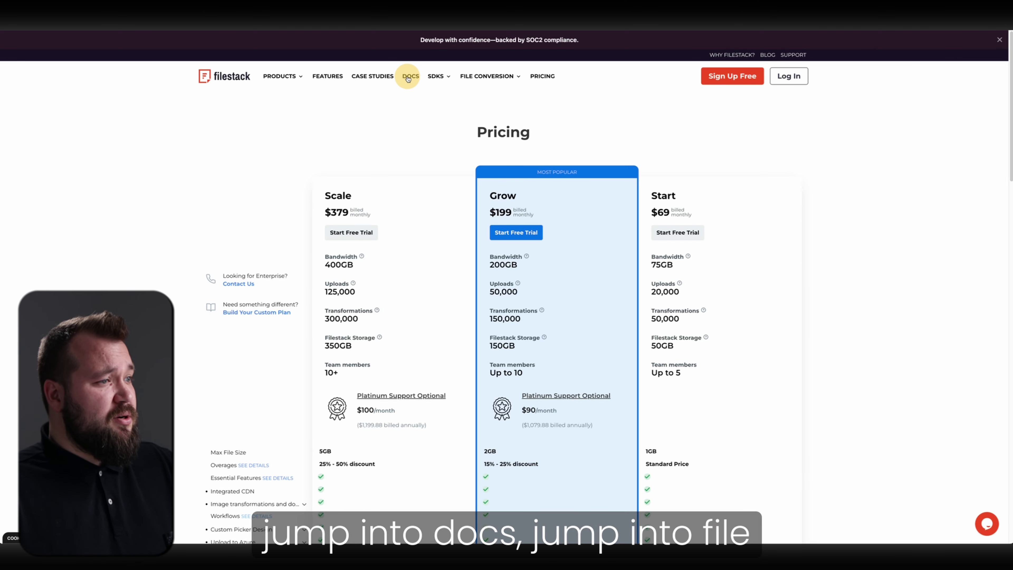
- Open the JavaScript File Picker page in the Filestack docs and select the script tag that includes the SDK
{"action": "left_click", "coordinate": [407, 79]}
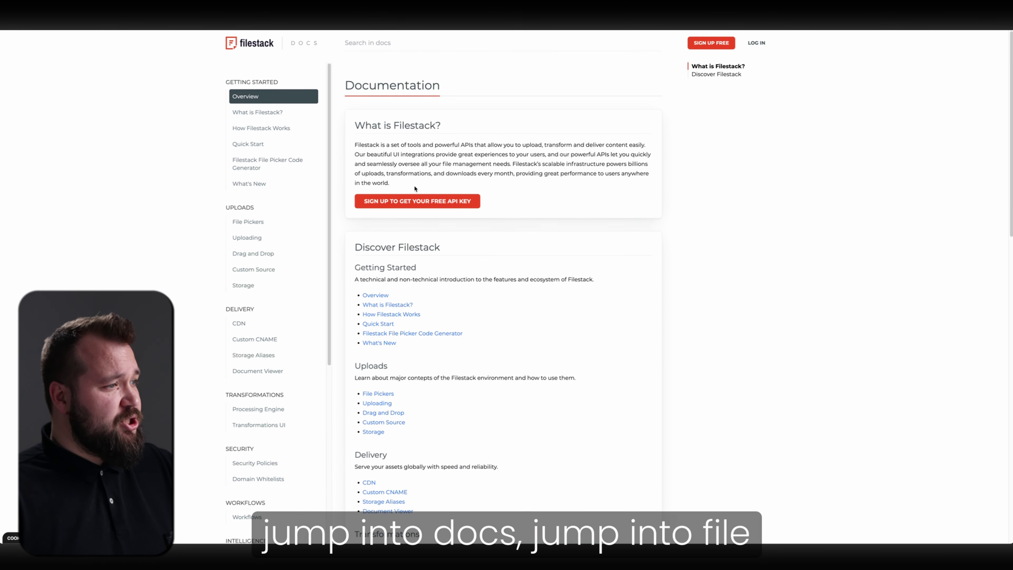
{"action": "left_click", "coordinate": [263, 222]}
{"action": "left_click", "coordinate": [447, 184]}
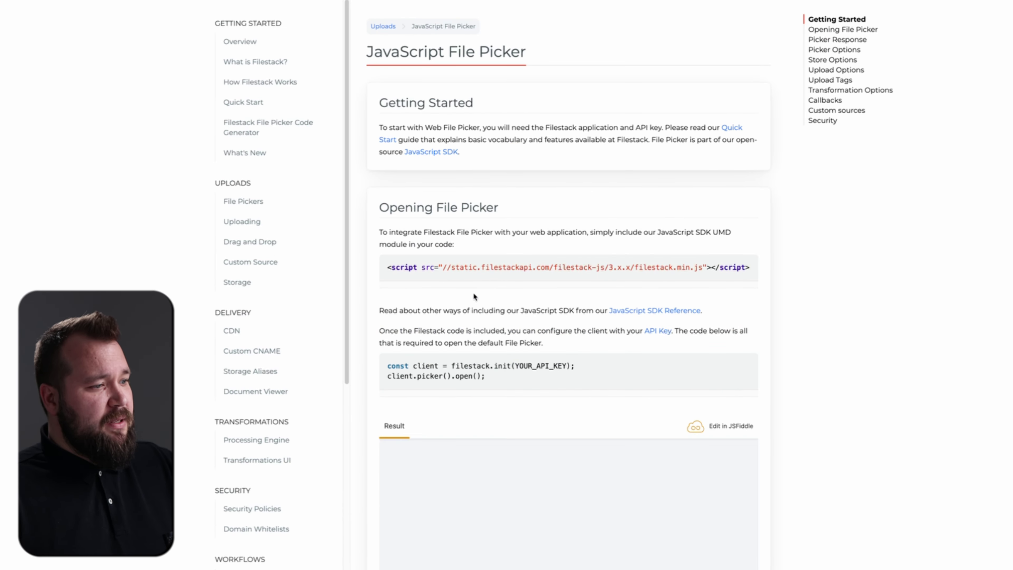
{"action": "triple_click", "coordinate": [427, 268]}
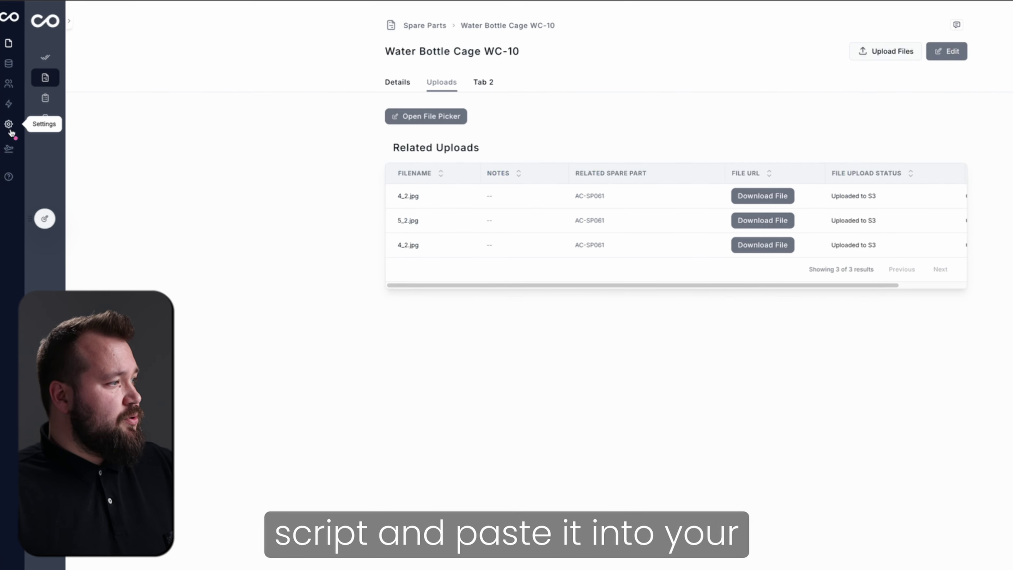
- Switch to Noloco, open the app's Custom Code settings and select the Filestack script tag in the footer code
{"action": "left_click", "coordinate": [10, 130]}
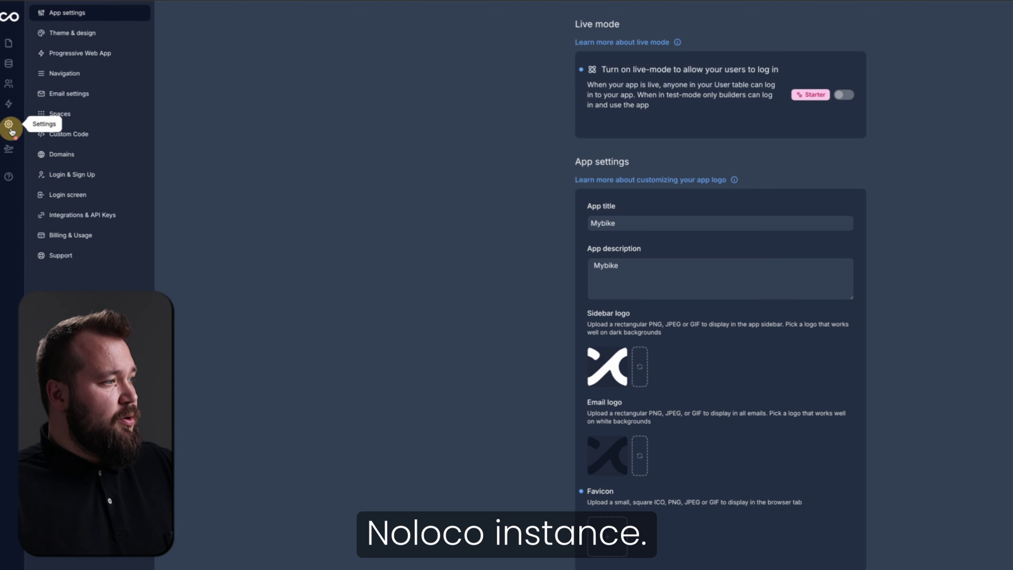
{"action": "left_click", "coordinate": [94, 140]}
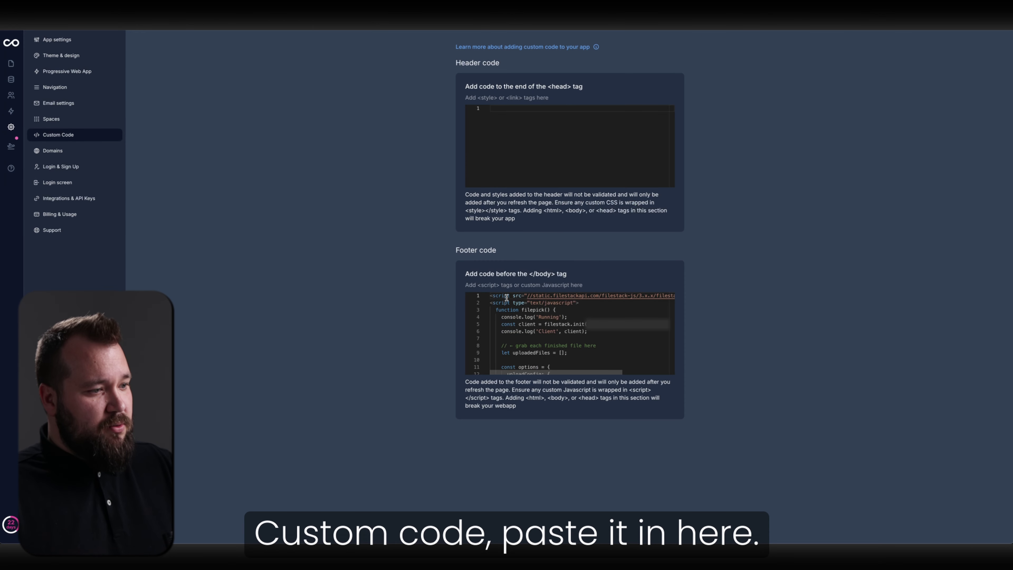
{"action": "triple_click", "coordinate": [504, 296]}
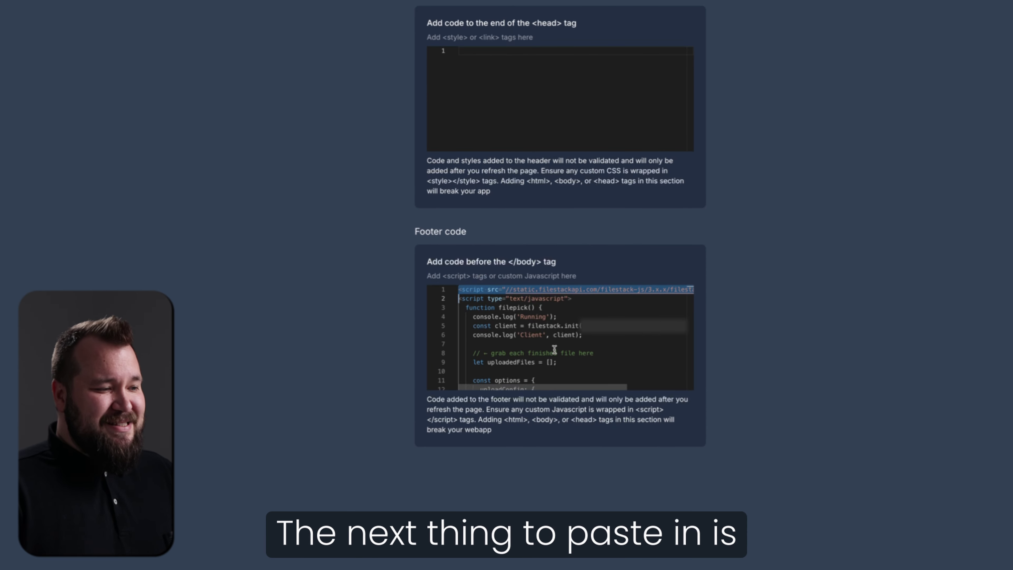
- Examine the filepick function in the footer code, including the filestack.init line that takes the API key
{"action": "left_click", "coordinate": [616, 318]}
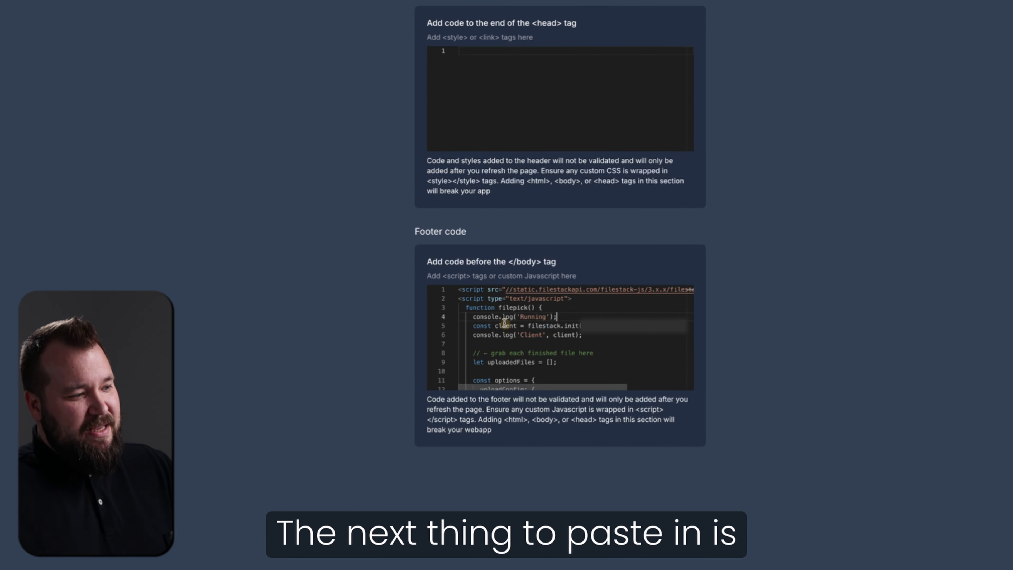
{"action": "left_click_drag", "start_coordinate": [458, 300], "coordinate": [498, 373]}
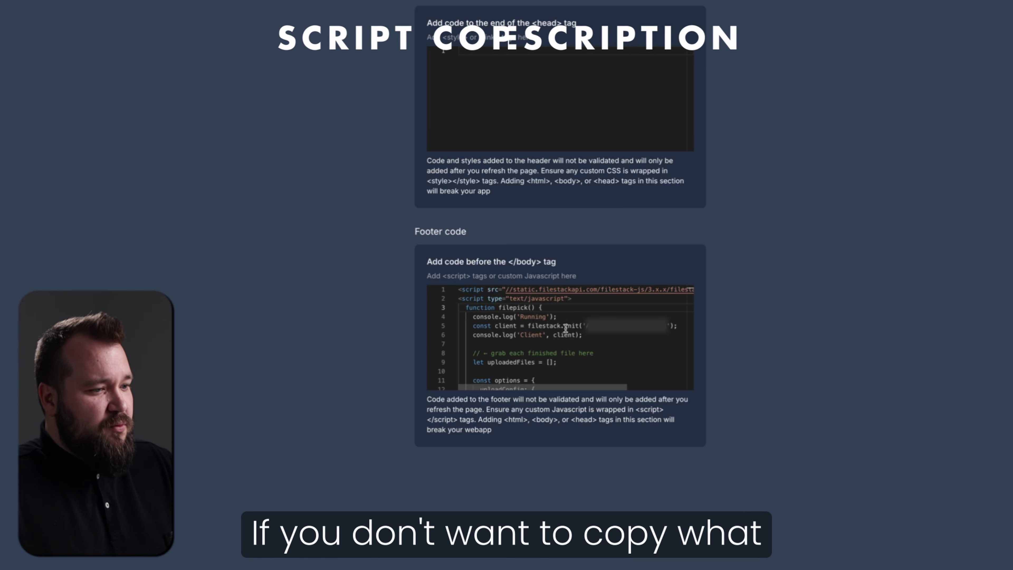
{"action": "scroll", "coordinate": [597, 334], "scroll_direction": "down", "scroll_amount": 3}
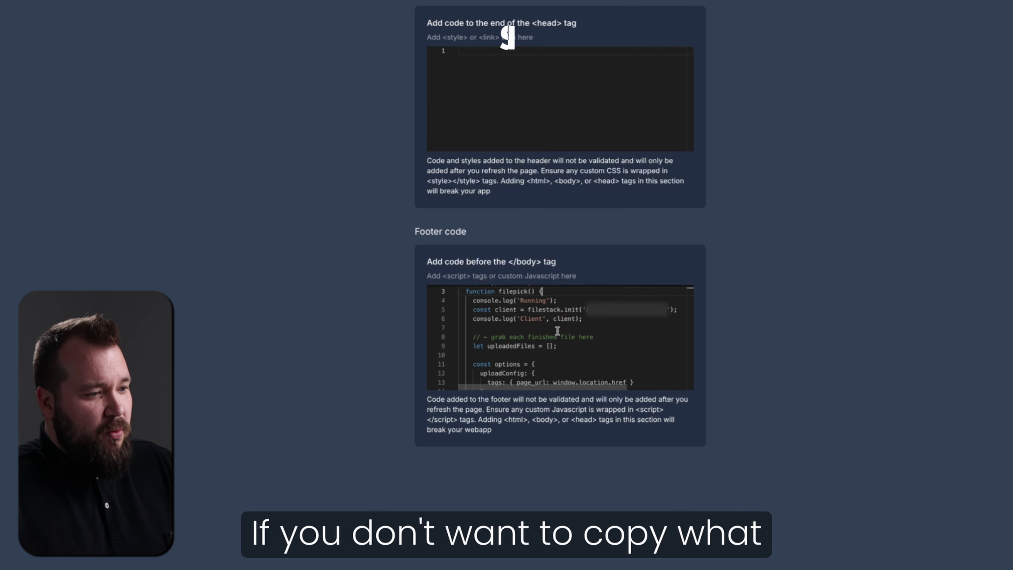
{"action": "scroll", "coordinate": [603, 335], "scroll_direction": "up", "scroll_amount": 3}
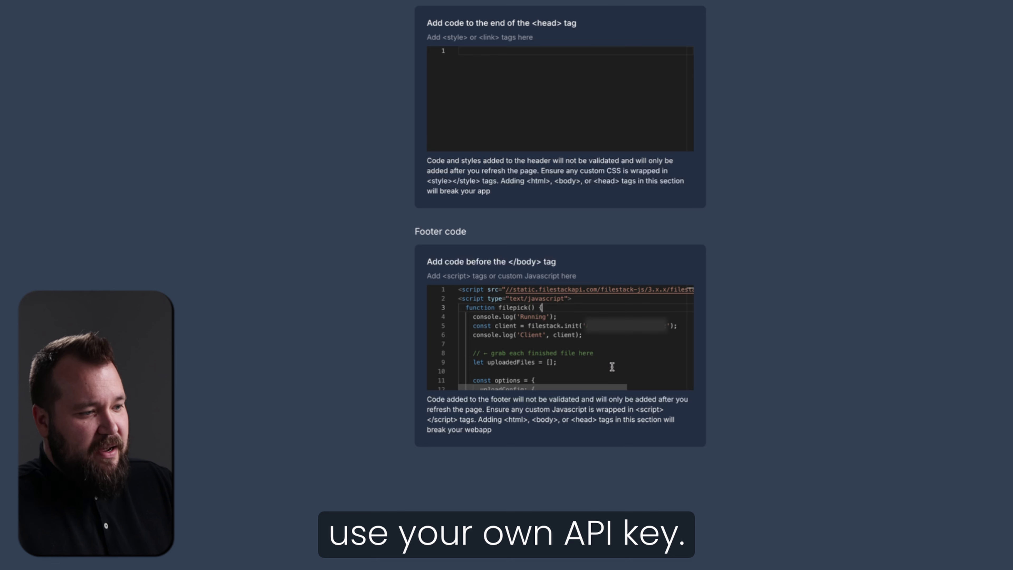
- Read the footer script from its options through the webhook fetch call to the end, and select the client initialisation snippet in the Filestack docs
{"action": "scroll", "coordinate": [612, 367], "scroll_direction": "down", "scroll_amount": 4}
{"action": "scroll", "coordinate": [612, 367], "scroll_direction": "down", "scroll_amount": 3}
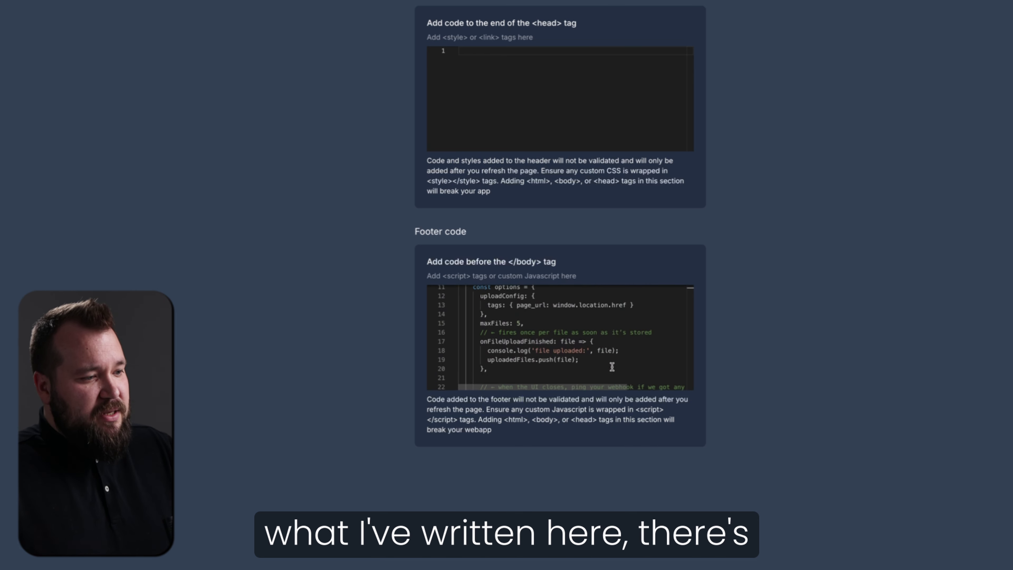
{"action": "scroll", "coordinate": [618, 362], "scroll_direction": "down", "scroll_amount": 7}
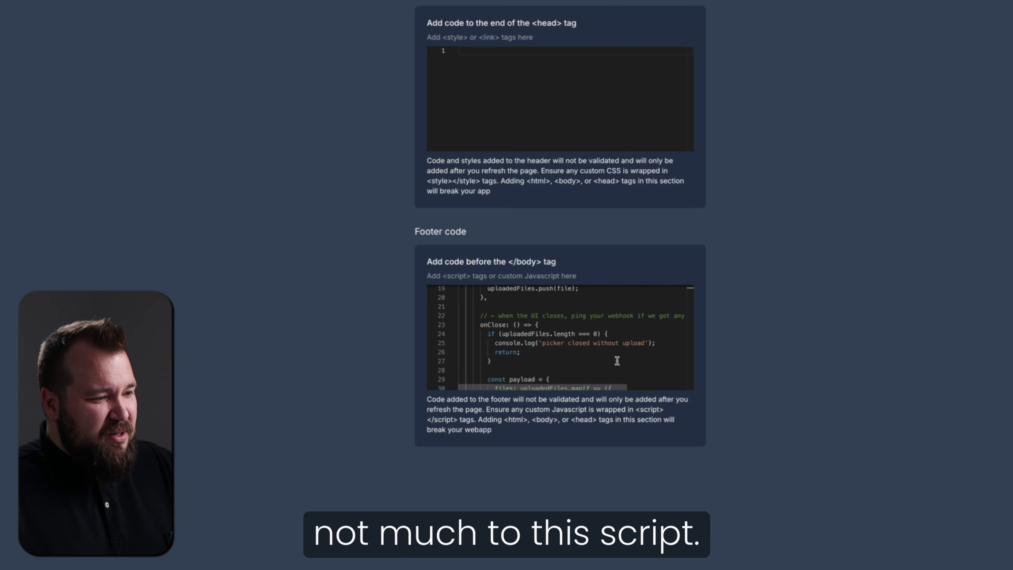
{"action": "scroll", "coordinate": [617, 361], "scroll_direction": "down", "scroll_amount": 2}
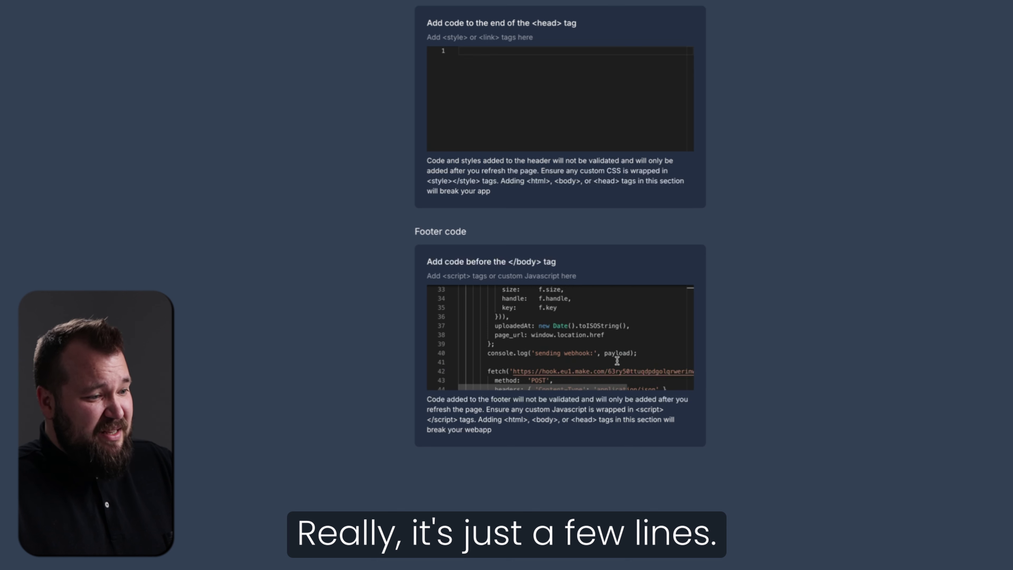
{"action": "scroll", "coordinate": [616, 356], "scroll_direction": "right", "scroll_amount": 2}
{"action": "scroll", "coordinate": [543, 346], "scroll_direction": "left", "scroll_amount": 3}
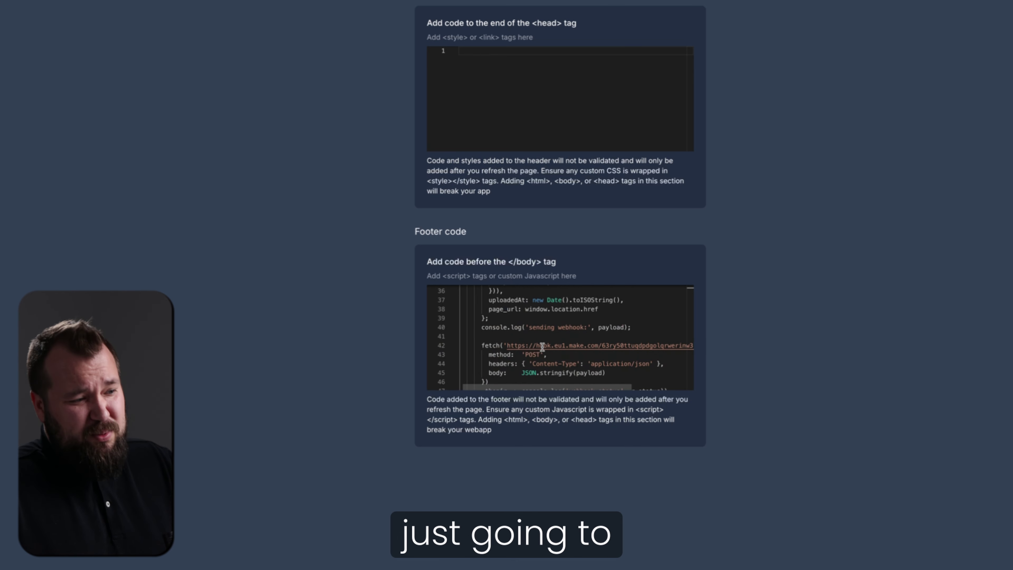
{"action": "scroll", "coordinate": [522, 348], "scroll_direction": "down", "scroll_amount": 2}
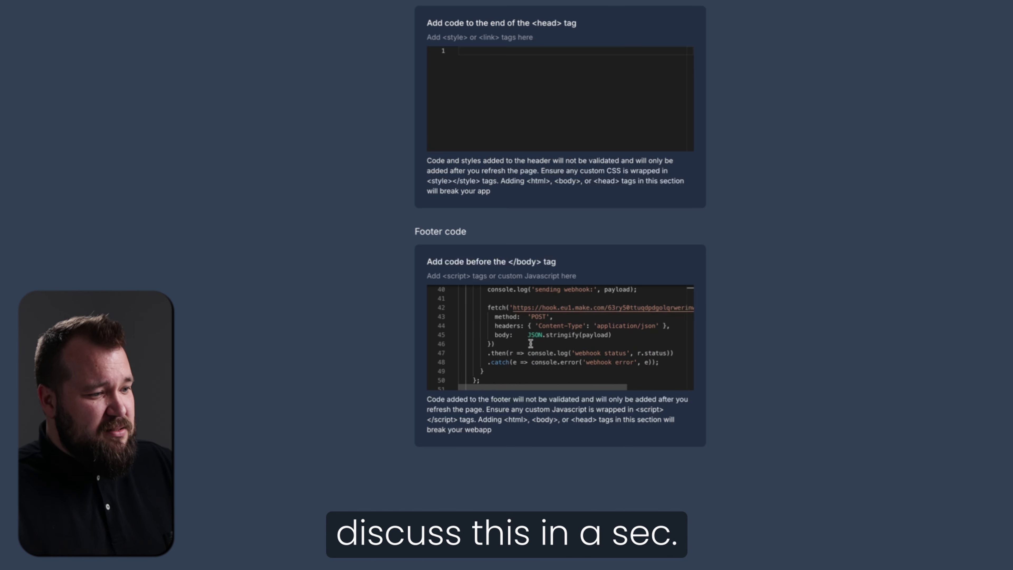
{"action": "scroll", "coordinate": [610, 355], "scroll_direction": "down", "scroll_amount": 2}
{"action": "scroll", "coordinate": [559, 350], "scroll_direction": "down", "scroll_amount": 2}
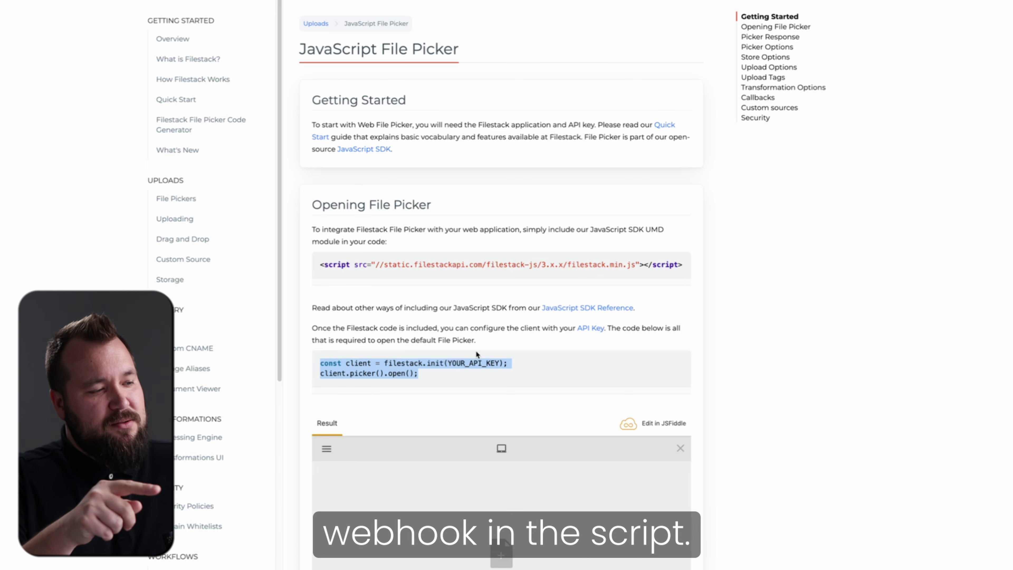
{"action": "left_click_drag", "start_coordinate": [429, 379], "coordinate": [320, 362]}
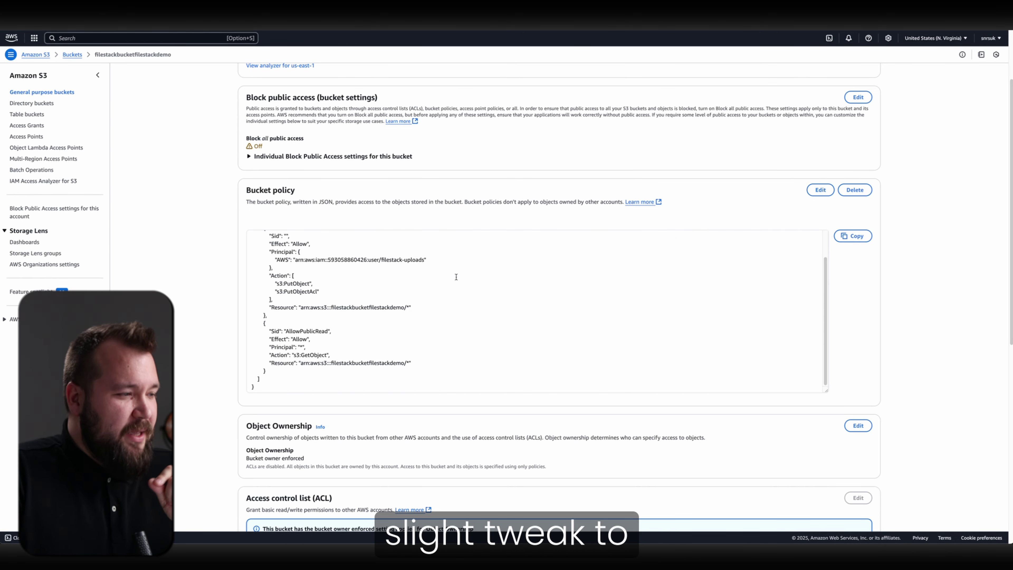
- Switch to the Amazon S3 bucket's permissions, open its bucket policy for editing and examine the put-object and AllowPublicRead statements
{"action": "scroll", "coordinate": [664, 232], "scroll_direction": "up", "scroll_amount": 3}
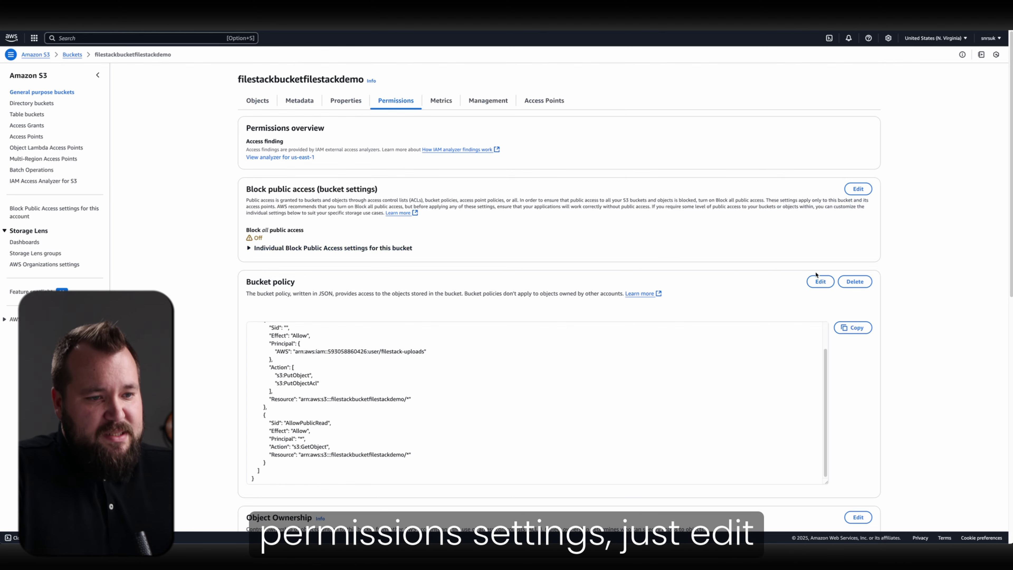
{"action": "left_click", "coordinate": [820, 281]}
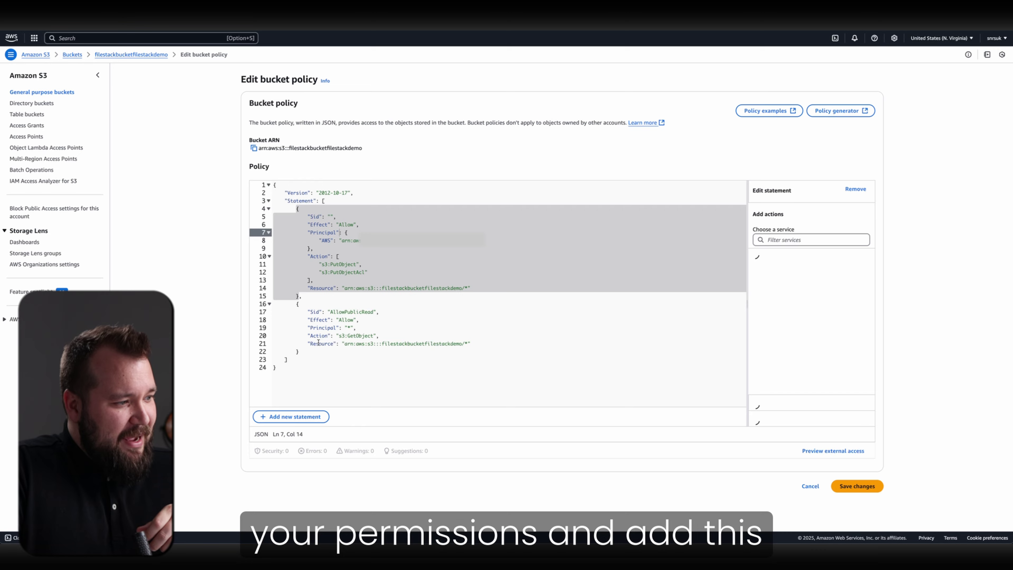
{"action": "left_click", "coordinate": [319, 344]}
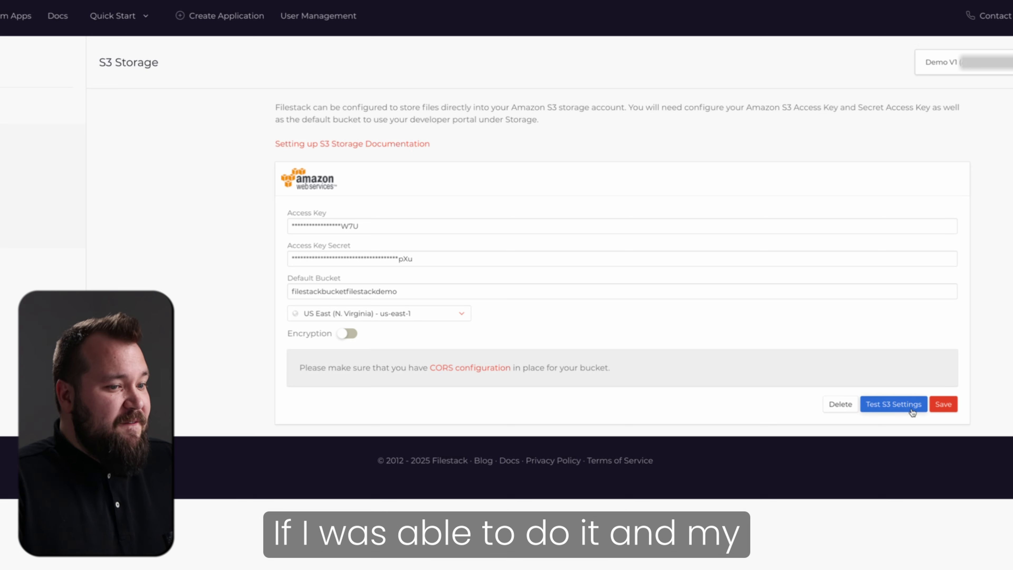
- Switch to Filestack's S3 Storage page, test the S3 settings and dismiss the result message
{"action": "left_click", "coordinate": [911, 406]}
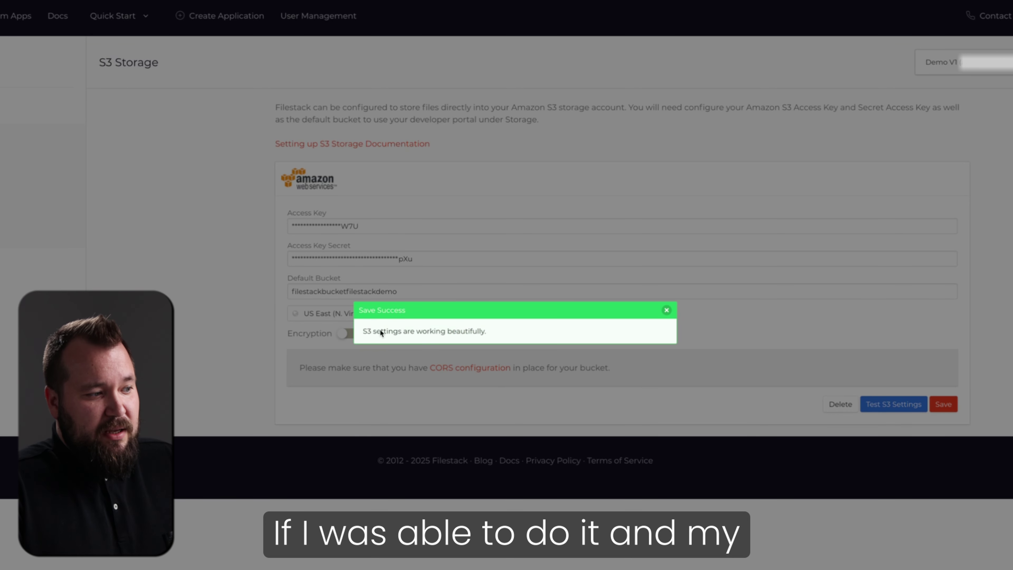
{"action": "left_click", "coordinate": [667, 311]}
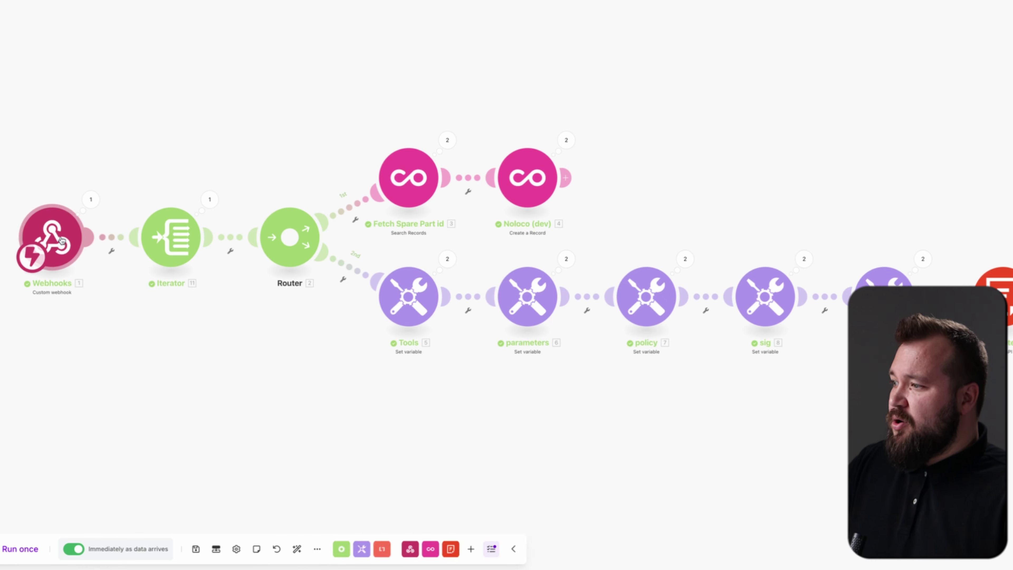
- View the custom webhook's address in the Make scenario, and find the matching fetch URL in the footer script under Noloco's Custom Code settings
{"action": "left_click", "coordinate": [74, 217]}
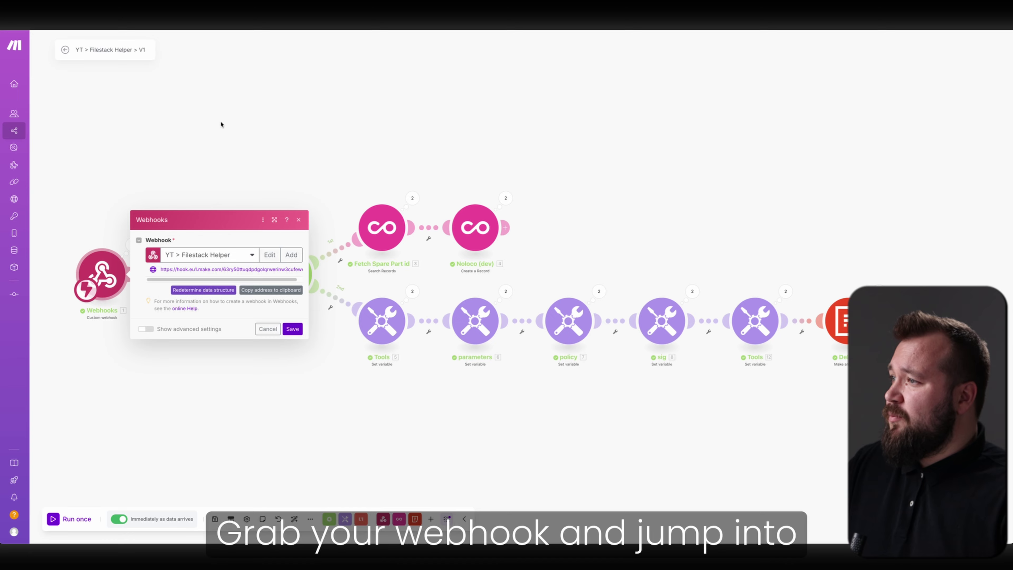
{"action": "left_click", "coordinate": [221, 125]}
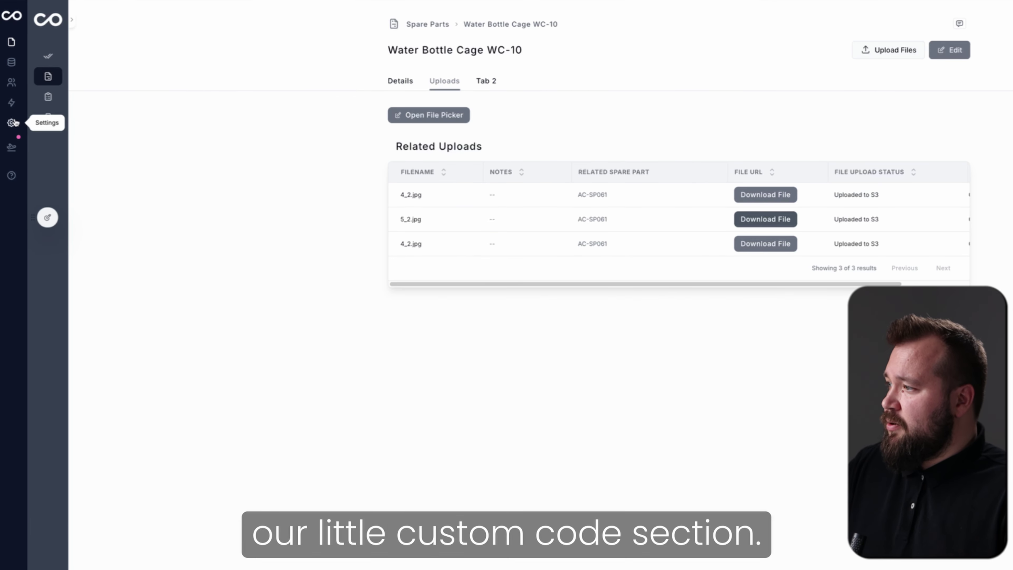
{"action": "left_click", "coordinate": [20, 123]}
{"action": "left_click", "coordinate": [76, 133]}
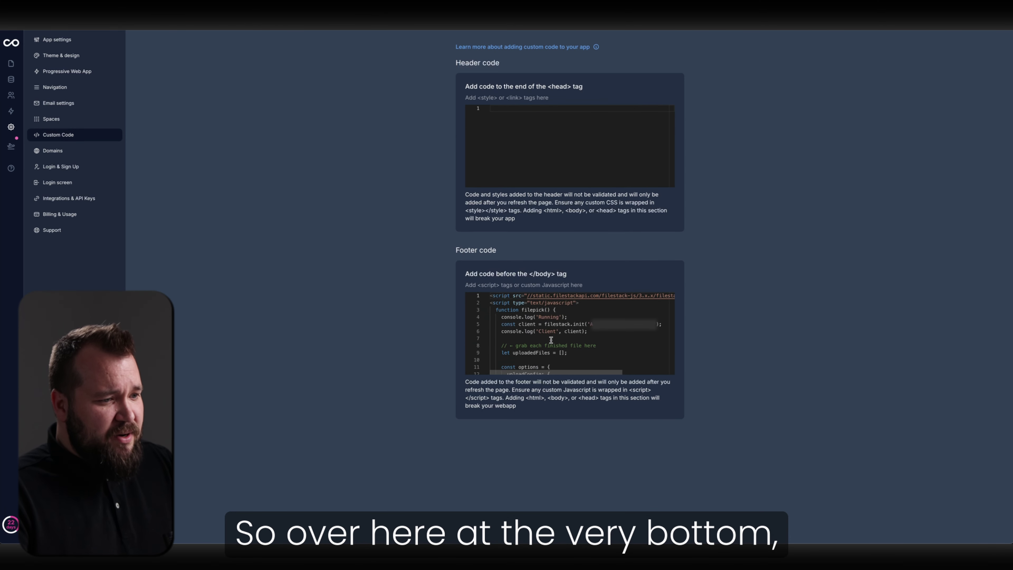
{"action": "scroll", "coordinate": [549, 342], "scroll_direction": "down", "scroll_amount": 5}
{"action": "scroll", "coordinate": [538, 343], "scroll_direction": "down", "scroll_amount": 4}
{"action": "scroll", "coordinate": [537, 342], "scroll_direction": "up", "scroll_amount": 1}
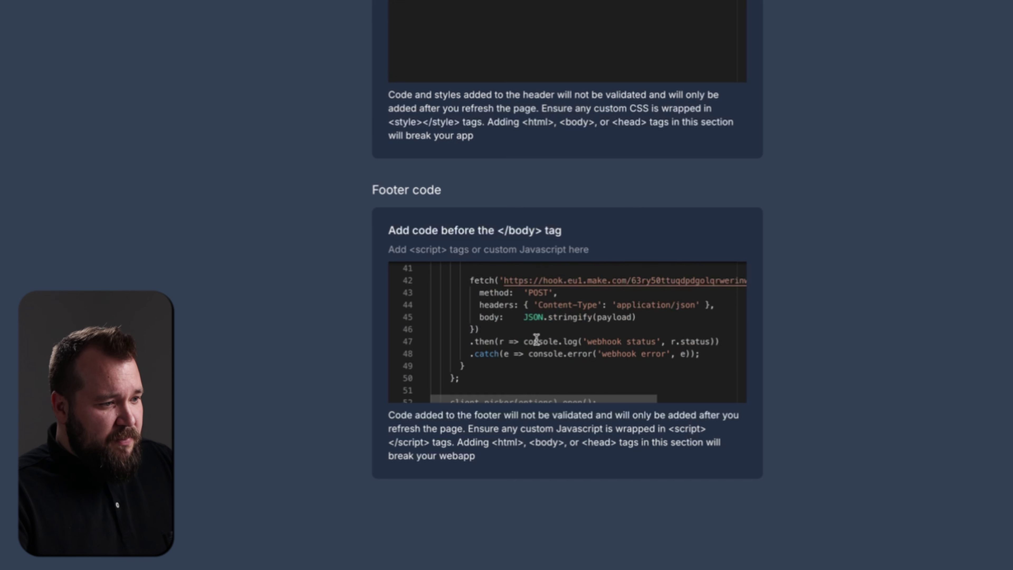
{"action": "left_click", "coordinate": [533, 406]}
{"action": "left_click_drag", "start_coordinate": [535, 398], "coordinate": [577, 401]}
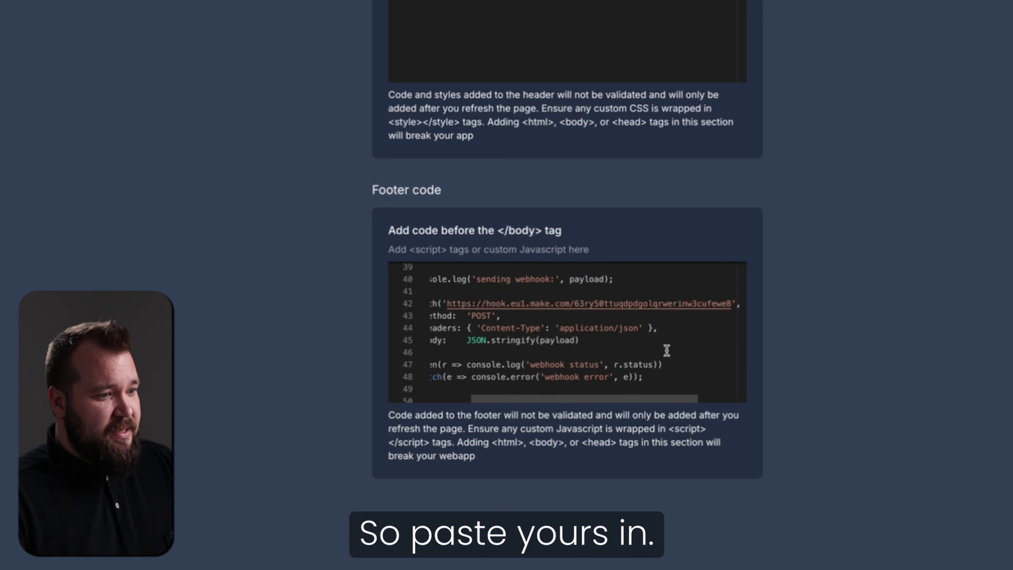
- Examine the footer script's webhook payload and its onClose and onFileUploadFinished callbacks
{"action": "scroll", "coordinate": [614, 380], "scroll_direction": "left", "scroll_amount": 2}
{"action": "scroll", "coordinate": [614, 379], "scroll_direction": "down", "scroll_amount": 5}
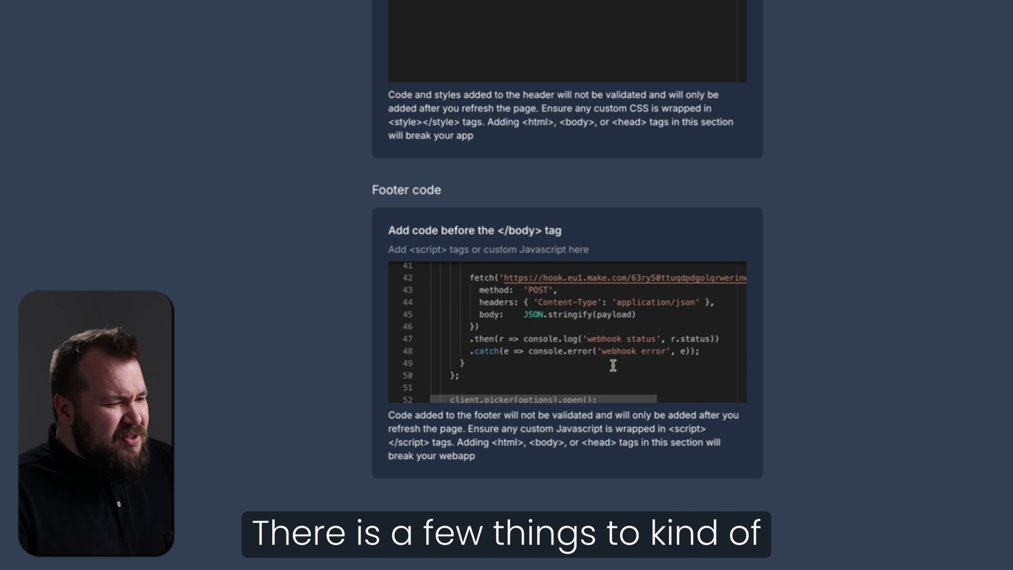
{"action": "scroll", "coordinate": [613, 365], "scroll_direction": "up", "scroll_amount": 5}
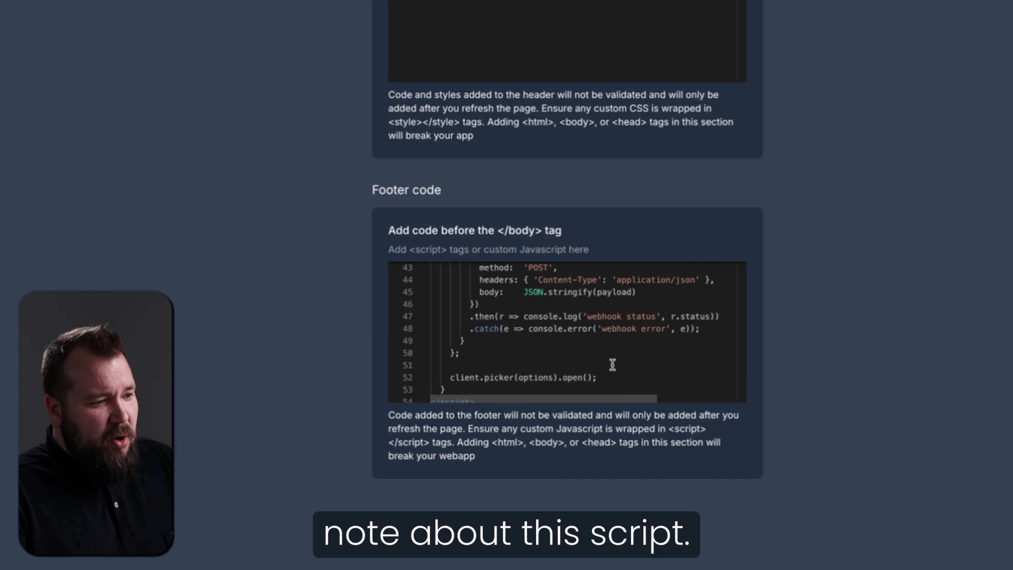
{"action": "scroll", "coordinate": [618, 359], "scroll_direction": "up", "scroll_amount": 5}
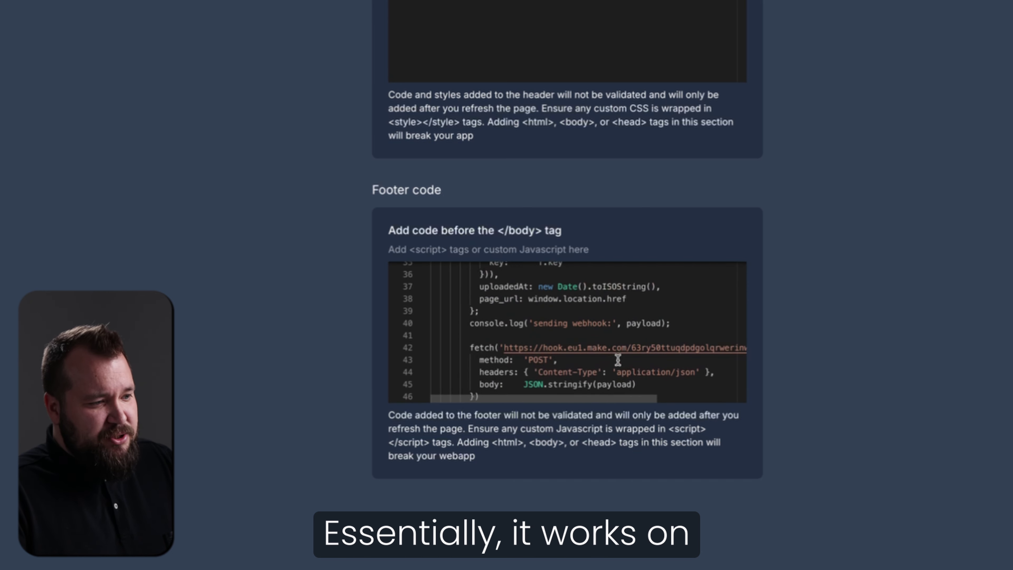
{"action": "scroll", "coordinate": [618, 354], "scroll_direction": "up", "scroll_amount": 3}
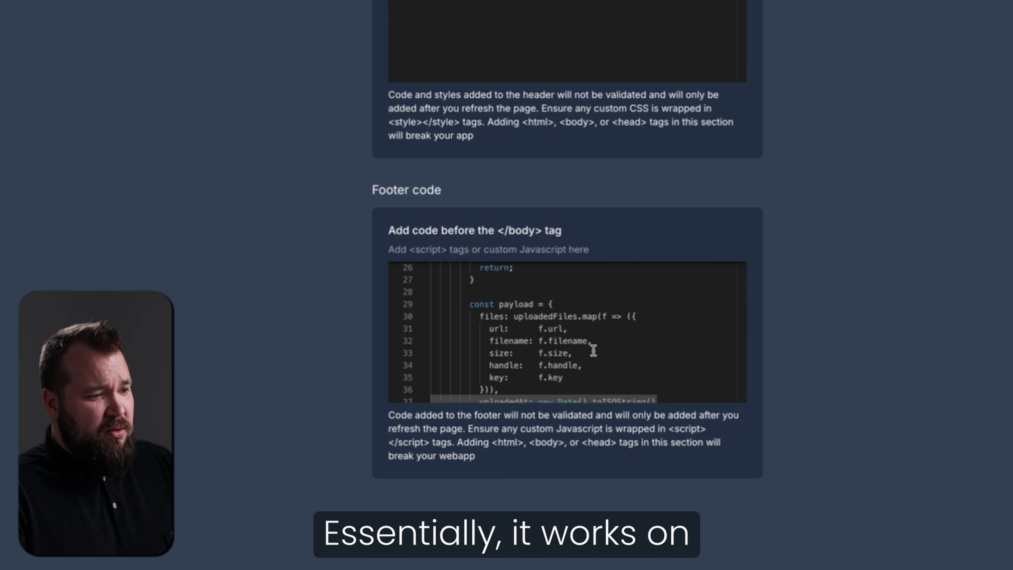
{"action": "scroll", "coordinate": [513, 324], "scroll_direction": "up", "scroll_amount": 4}
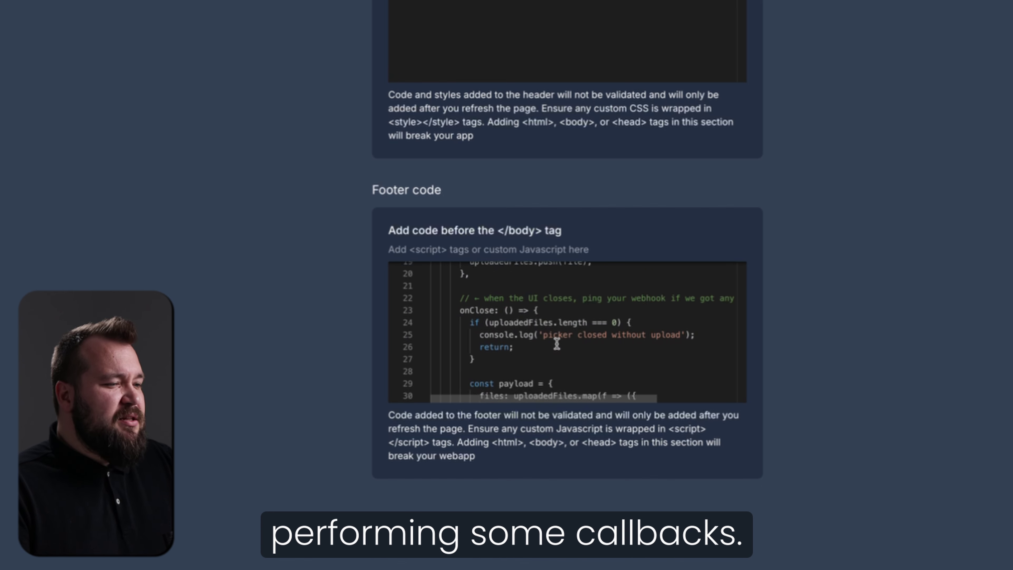
{"action": "scroll", "coordinate": [471, 308], "scroll_direction": "up", "scroll_amount": 1}
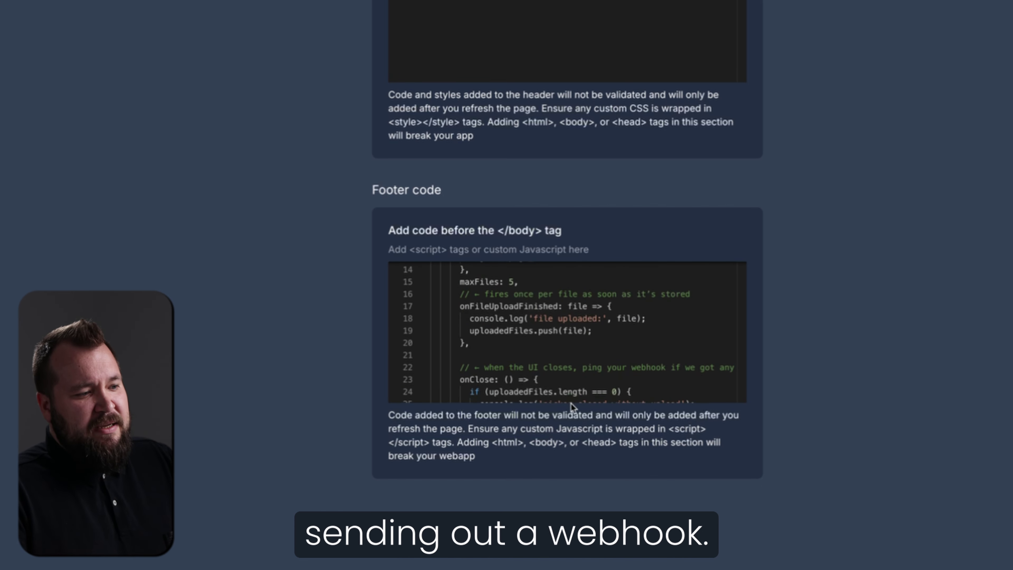
{"action": "scroll", "coordinate": [548, 381], "scroll_direction": "down", "scroll_amount": 2}
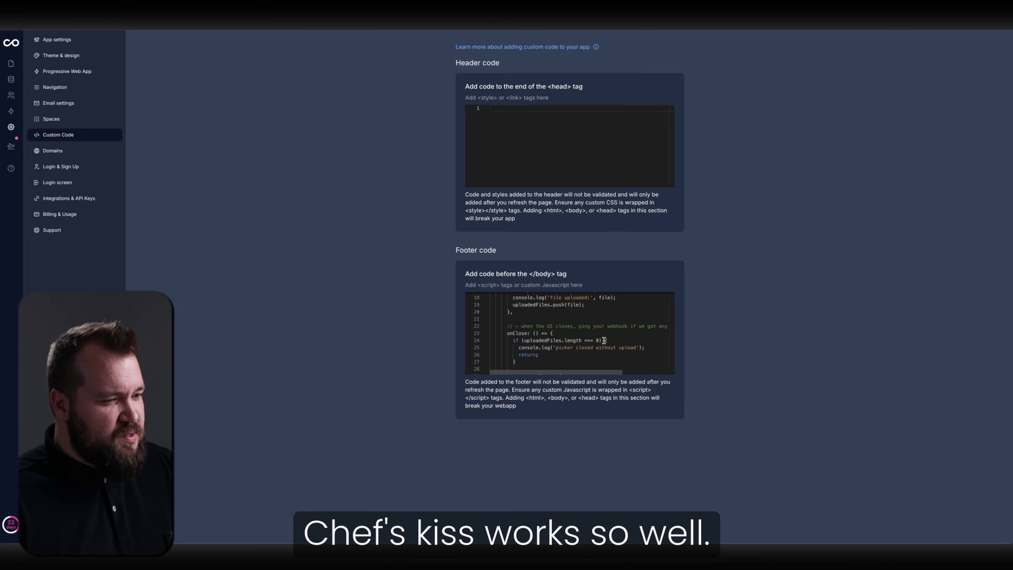
{"action": "scroll", "coordinate": [603, 341], "scroll_direction": "up", "scroll_amount": 2}
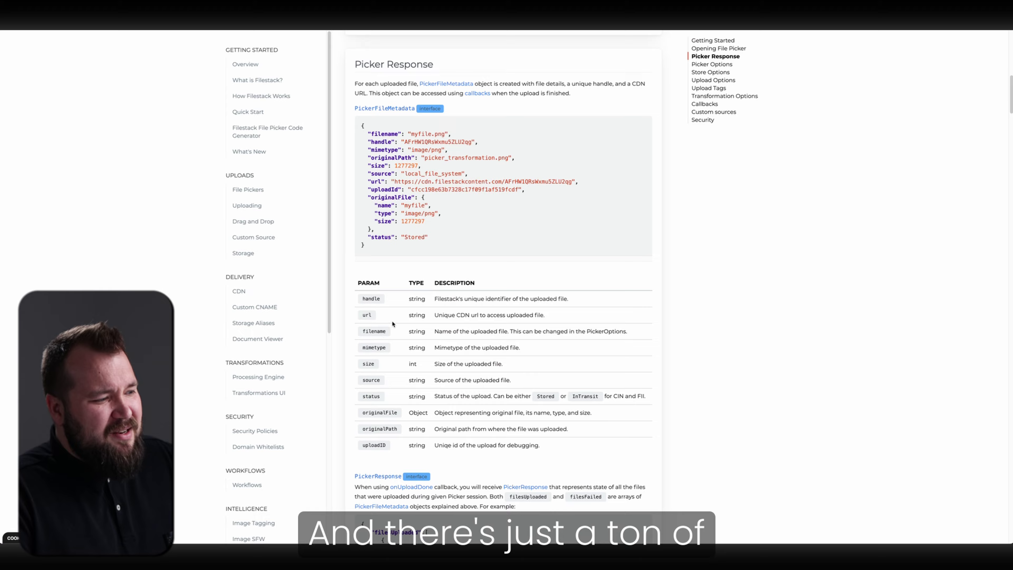
- Look through the Picker Response and Picker Options sections in the Filestack docs, and return to the footer script in Noloco
{"action": "scroll", "coordinate": [393, 325], "scroll_direction": "down", "scroll_amount": 5}
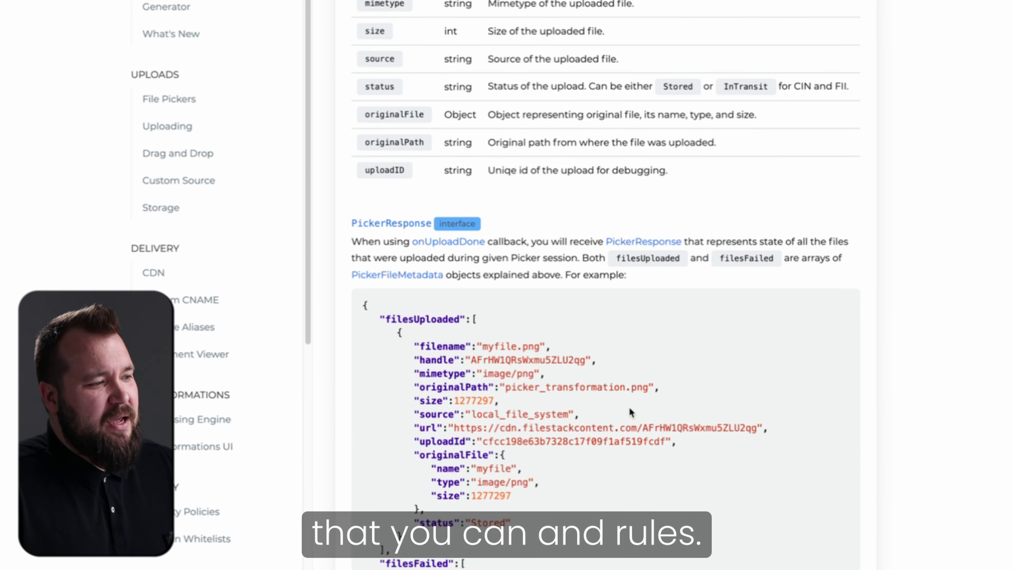
{"action": "scroll", "coordinate": [631, 409], "scroll_direction": "down", "scroll_amount": 5}
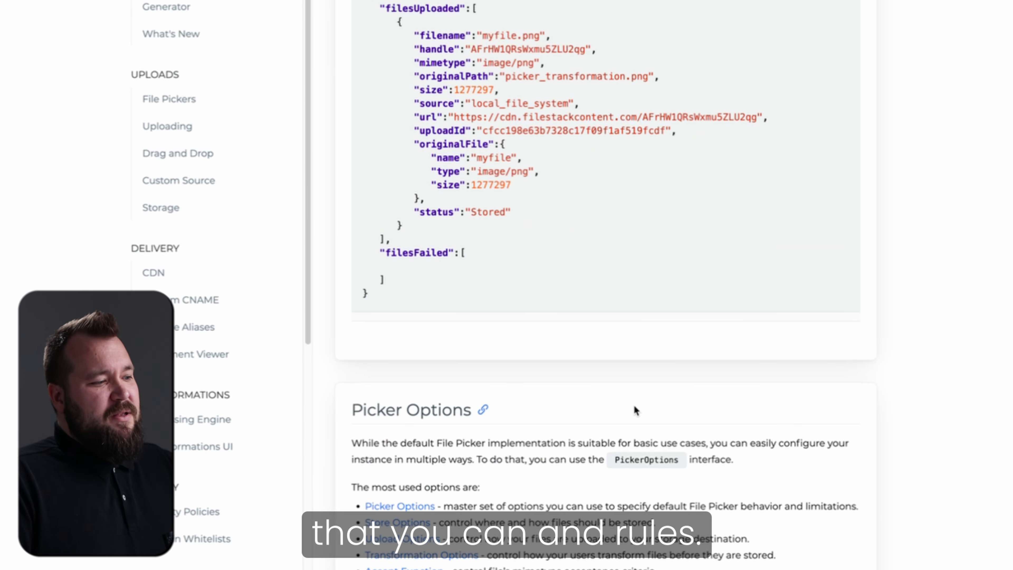
{"action": "scroll", "coordinate": [657, 397], "scroll_direction": "down", "scroll_amount": 9}
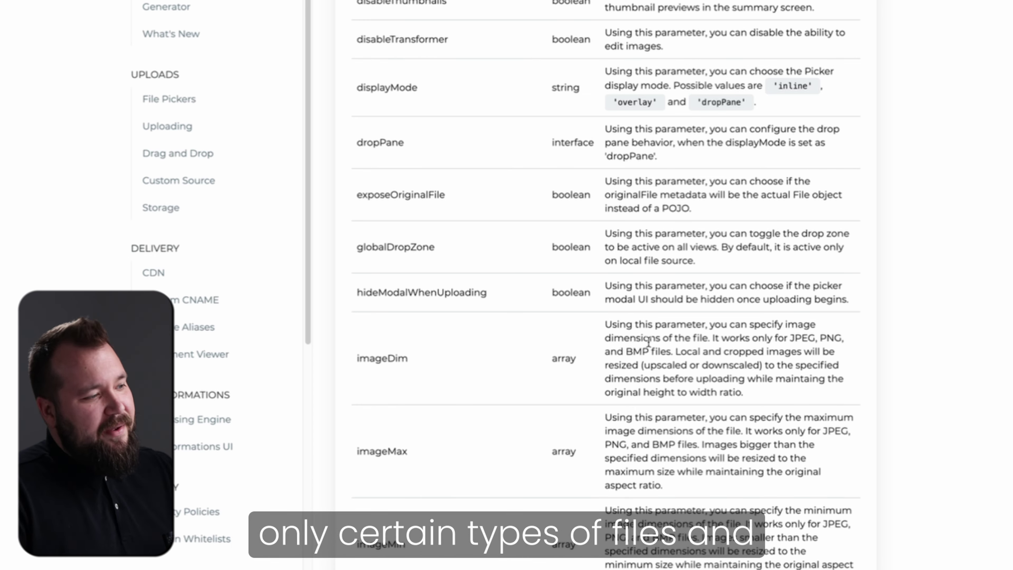
{"action": "scroll", "coordinate": [648, 342], "scroll_direction": "down", "scroll_amount": 1}
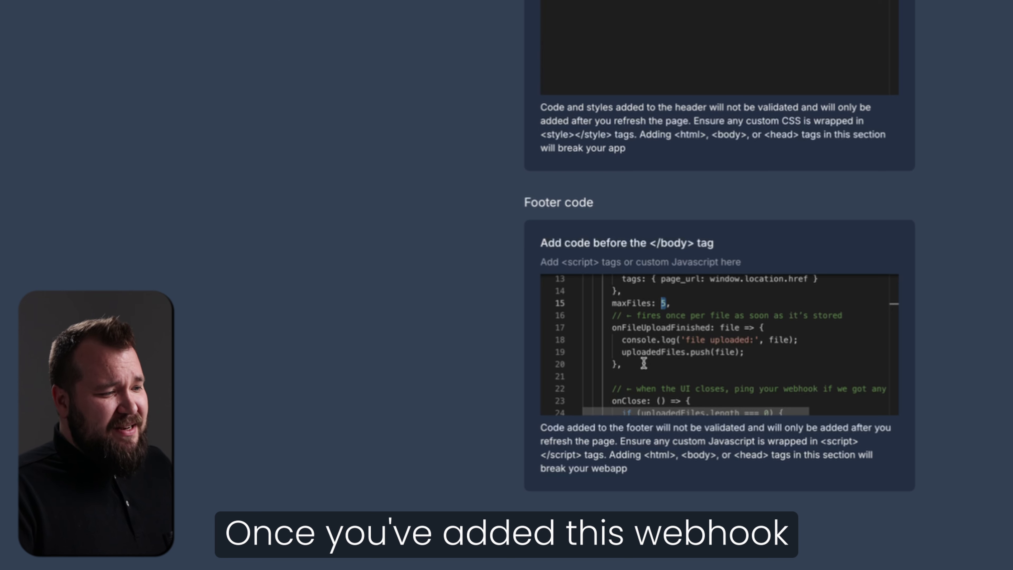
{"action": "scroll", "coordinate": [655, 344], "scroll_direction": "down", "scroll_amount": 5}
{"action": "scroll", "coordinate": [674, 292], "scroll_direction": "left", "scroll_amount": 2}
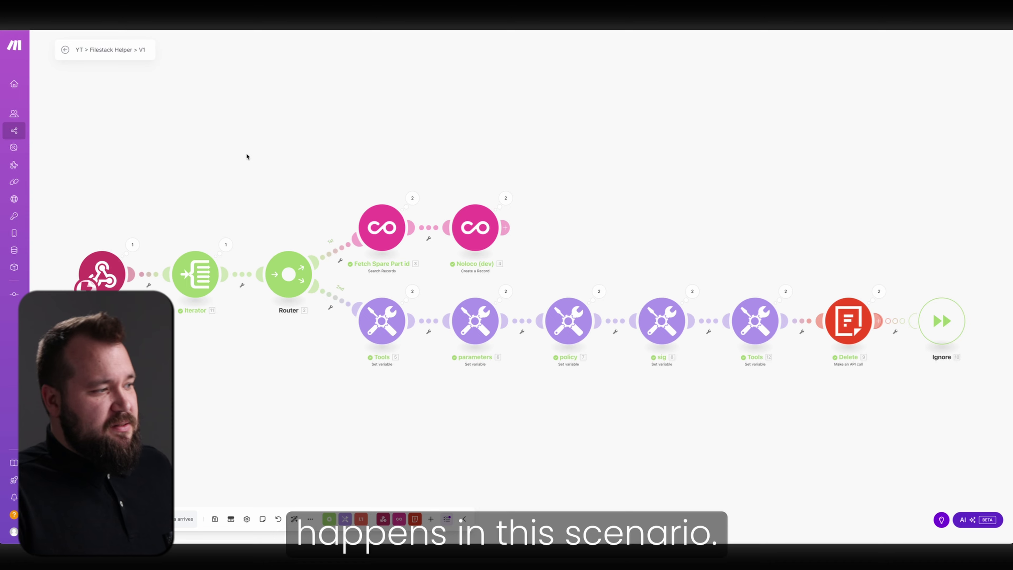
- Switch to the Make scenario, open the Webhooks module's output, highlight the record ID in page_url and expand both uploaded files' details
{"action": "left_click_drag", "start_coordinate": [216, 179], "coordinate": [268, 175]}
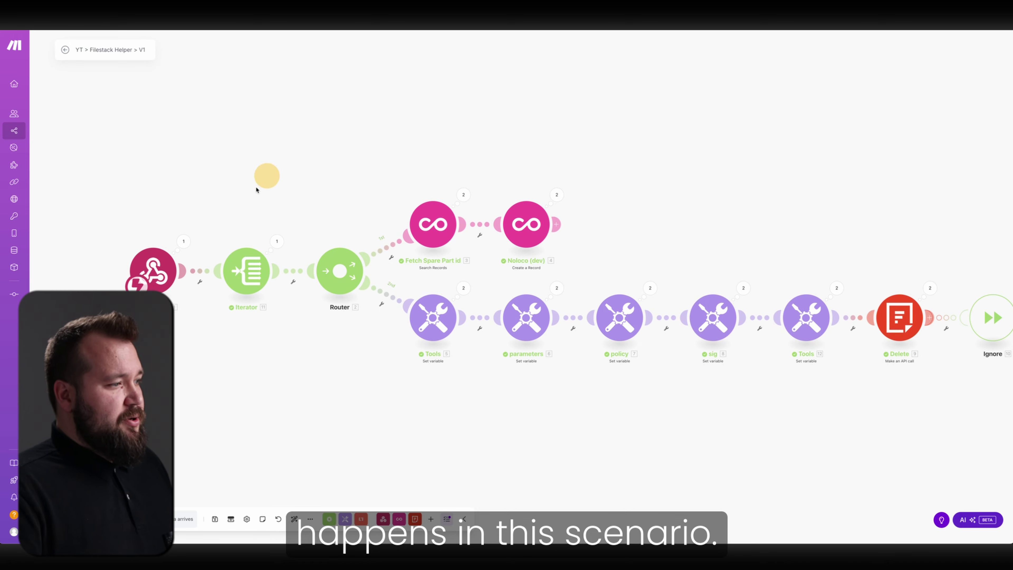
{"action": "left_click", "coordinate": [183, 241]}
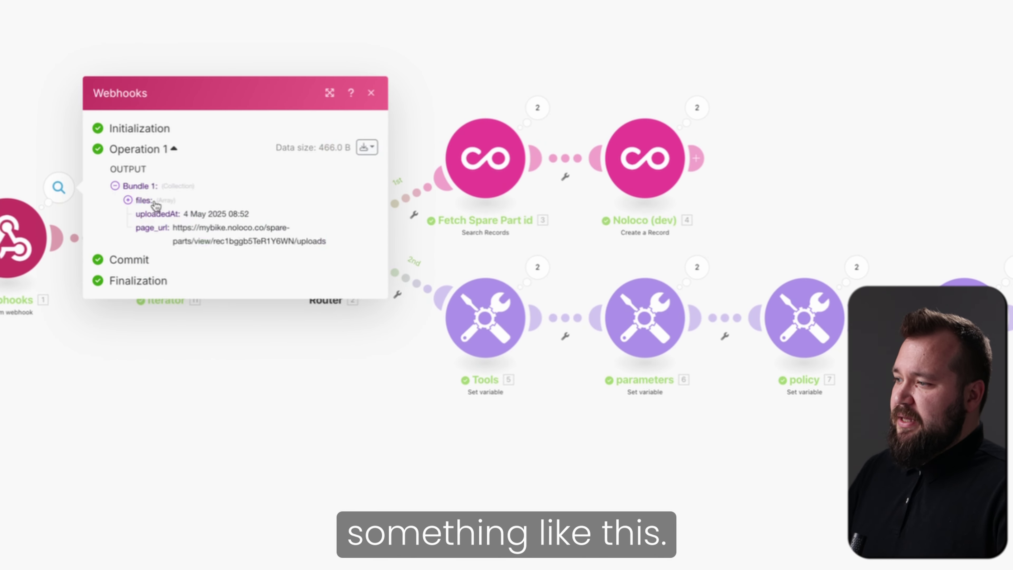
{"action": "left_click_drag", "start_coordinate": [202, 214], "coordinate": [217, 245]}
{"action": "left_click", "coordinate": [322, 244]}
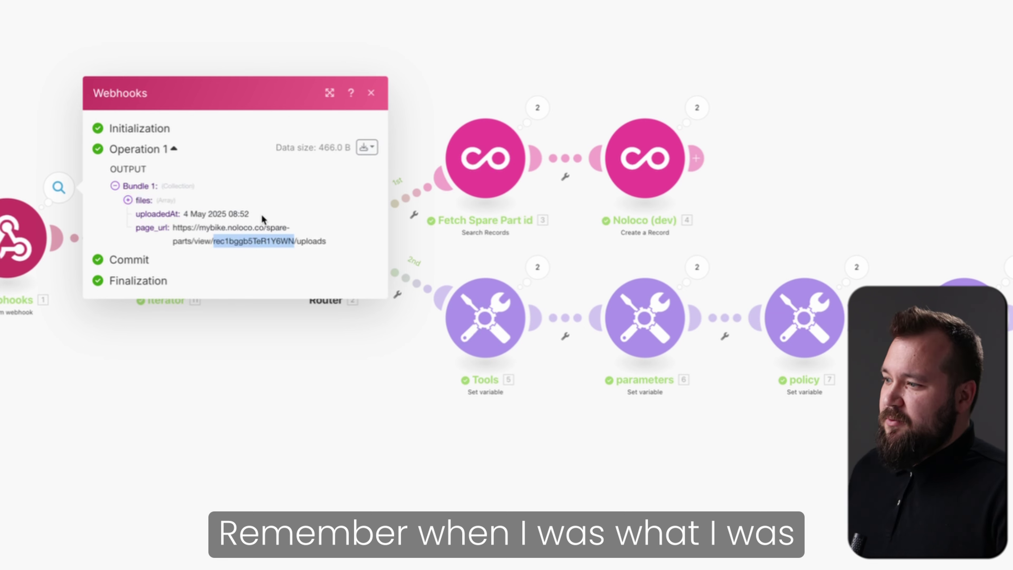
{"action": "left_click", "coordinate": [158, 202]}
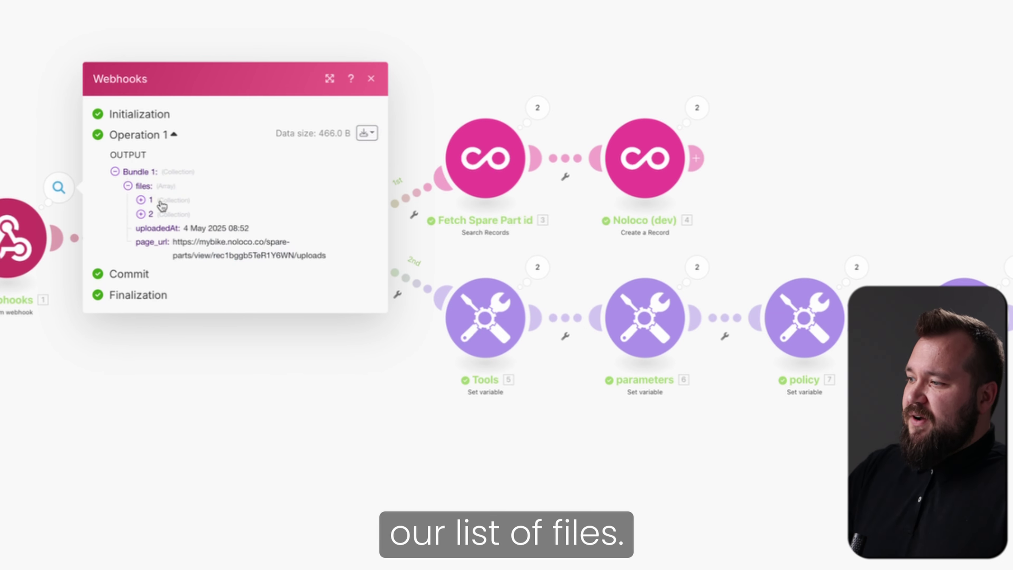
{"action": "left_click", "coordinate": [159, 203]}
{"action": "left_click", "coordinate": [172, 248]}
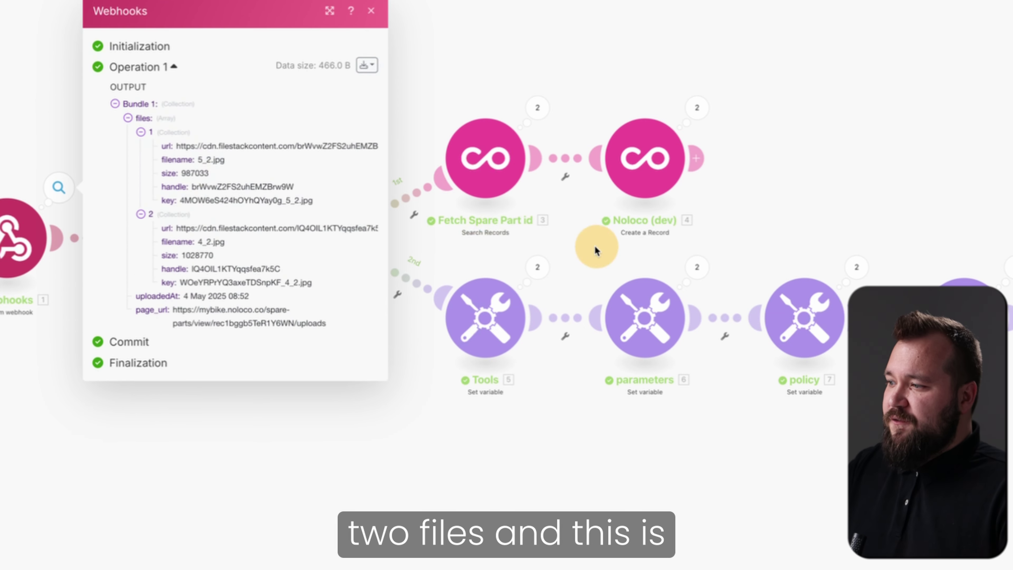
- Check the Array mapping in the Iterator module, and inspect the Fetch Spare Part id module on the router's first route
{"action": "key", "text": "Escape"}
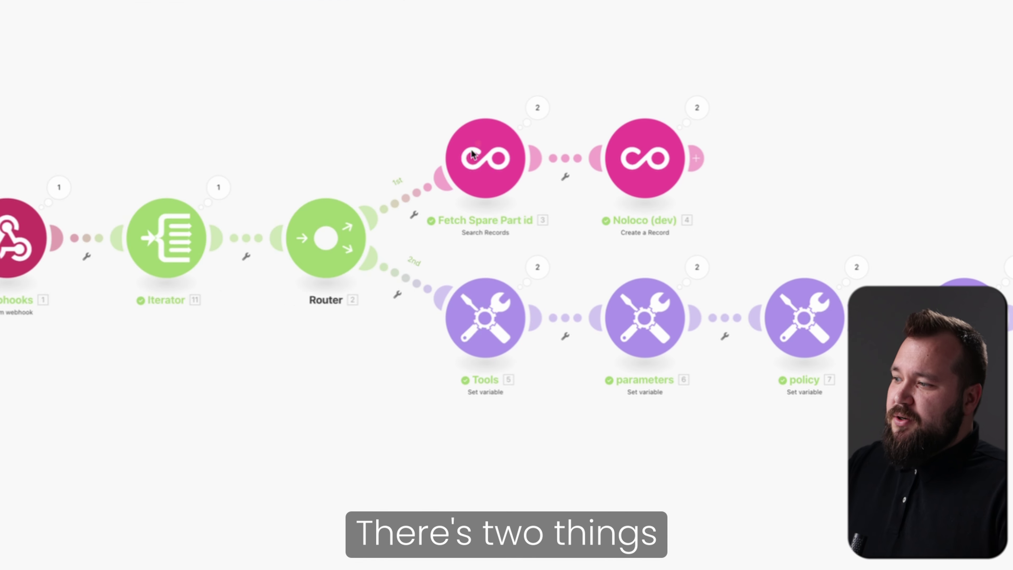
{"action": "left_click", "coordinate": [184, 231]}
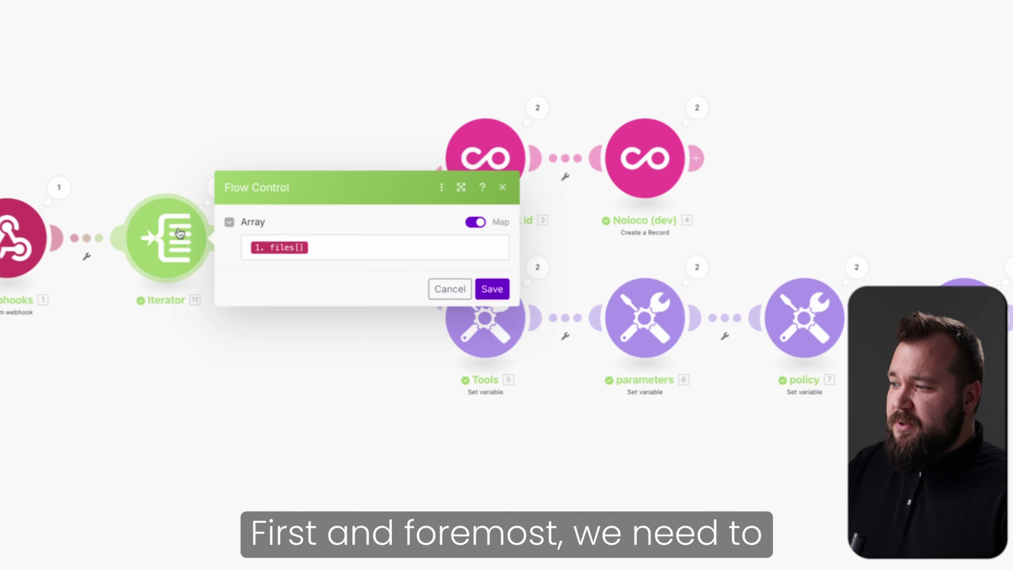
{"action": "left_click", "coordinate": [346, 246]}
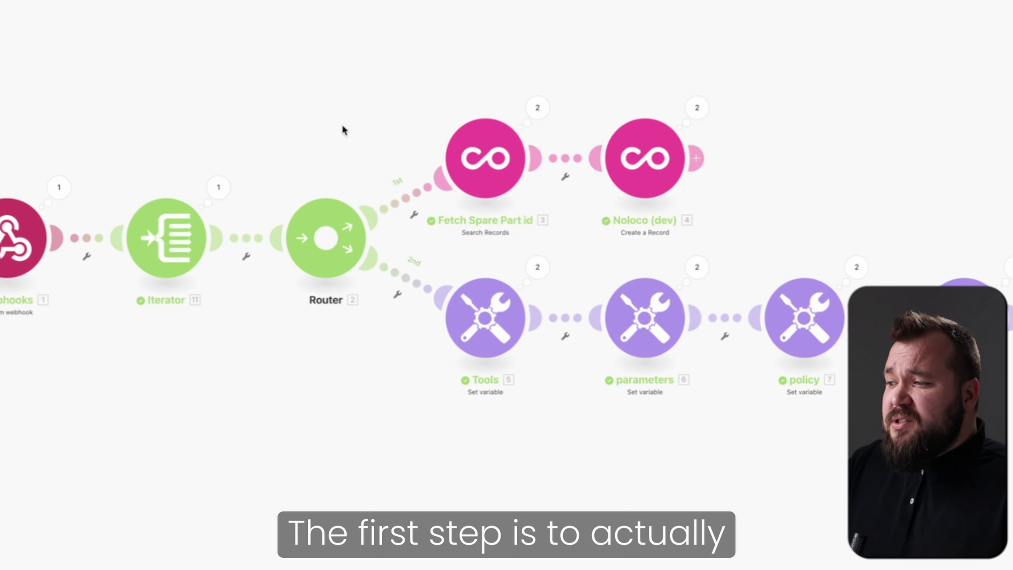
{"action": "left_click_drag", "start_coordinate": [344, 129], "coordinate": [267, 136]}
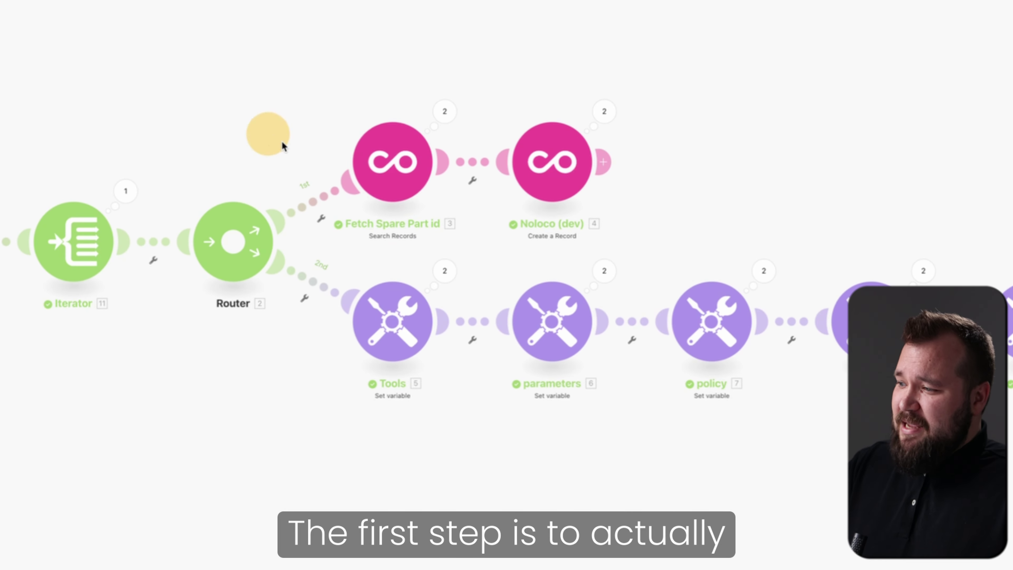
{"action": "left_click", "coordinate": [386, 167]}
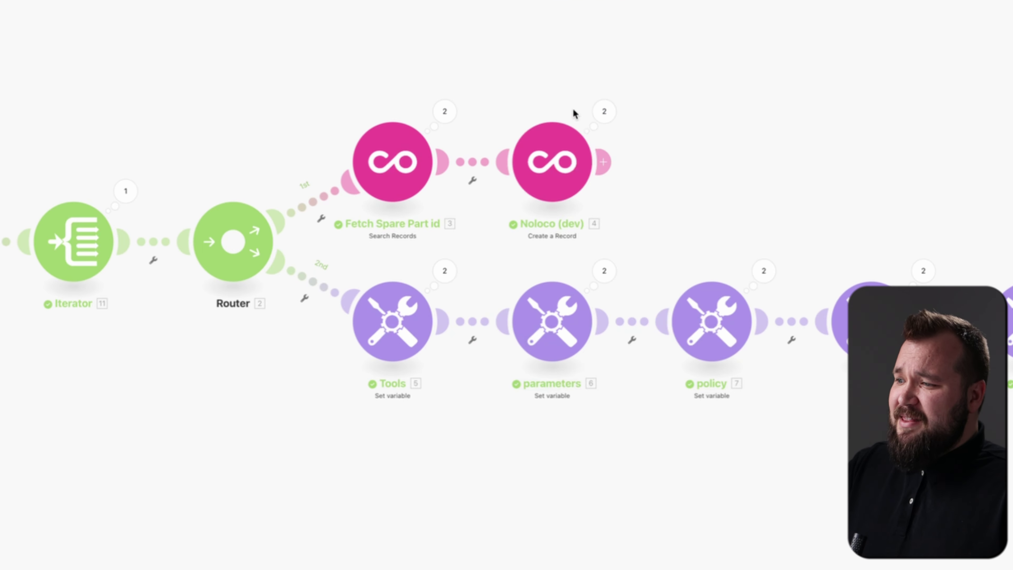
- Open the Noloco Create a Record module and examine its File URL and File Upload Status field mappings
{"action": "left_click", "coordinate": [507, 158]}
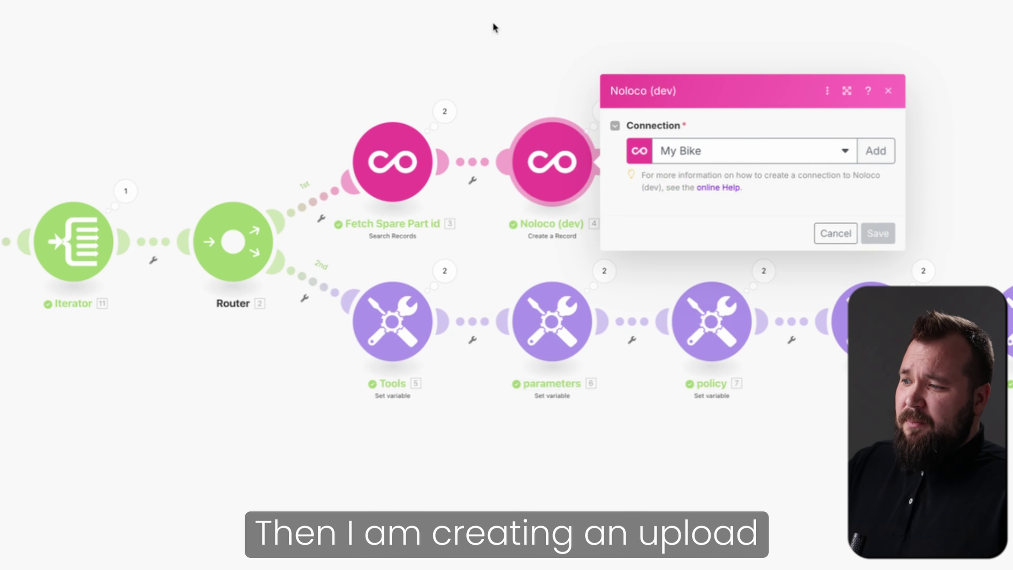
{"action": "left_click_drag", "start_coordinate": [508, 47], "coordinate": [405, 28]}
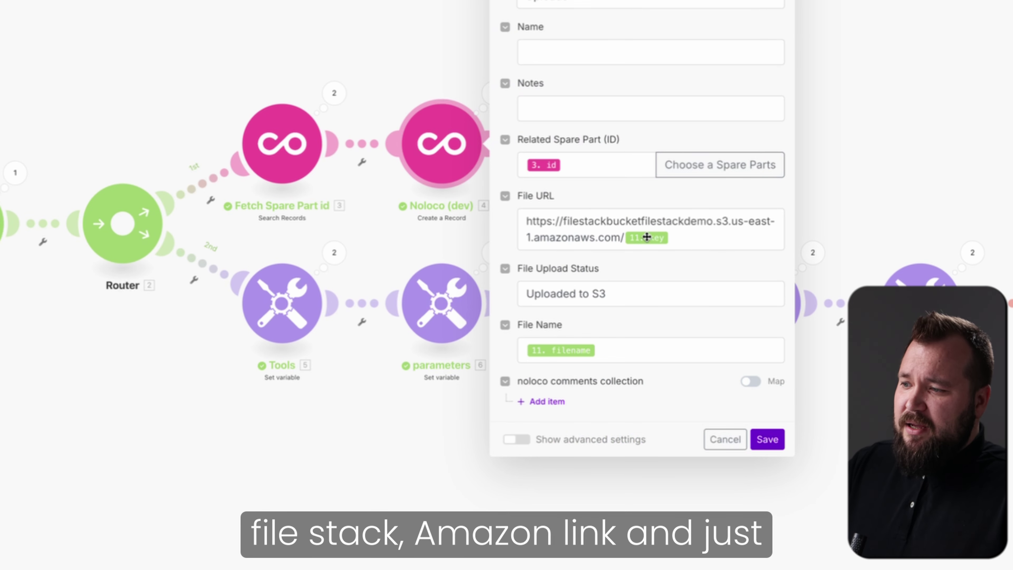
{"action": "left_click", "coordinate": [636, 235]}
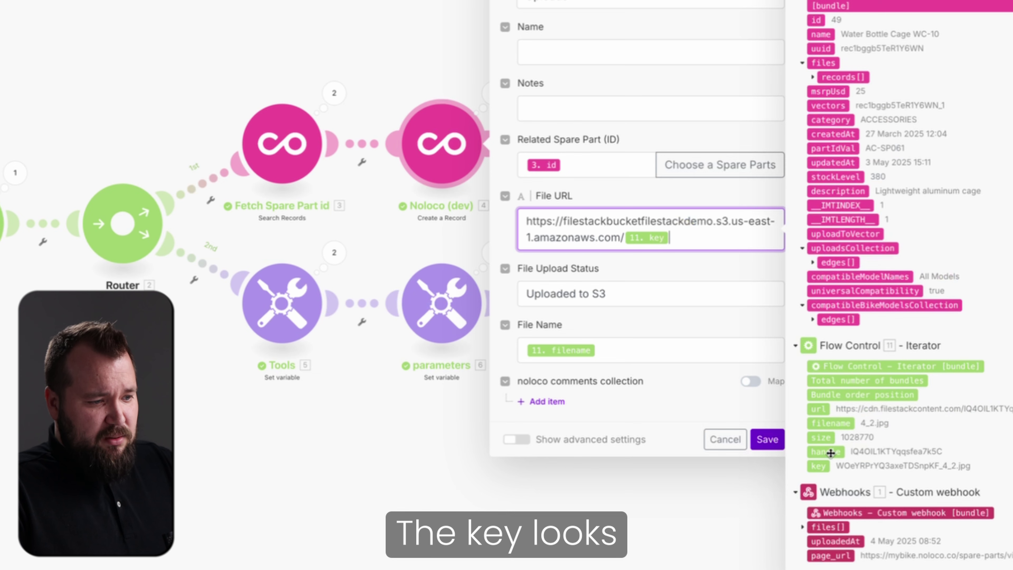
{"action": "left_click", "coordinate": [620, 294]}
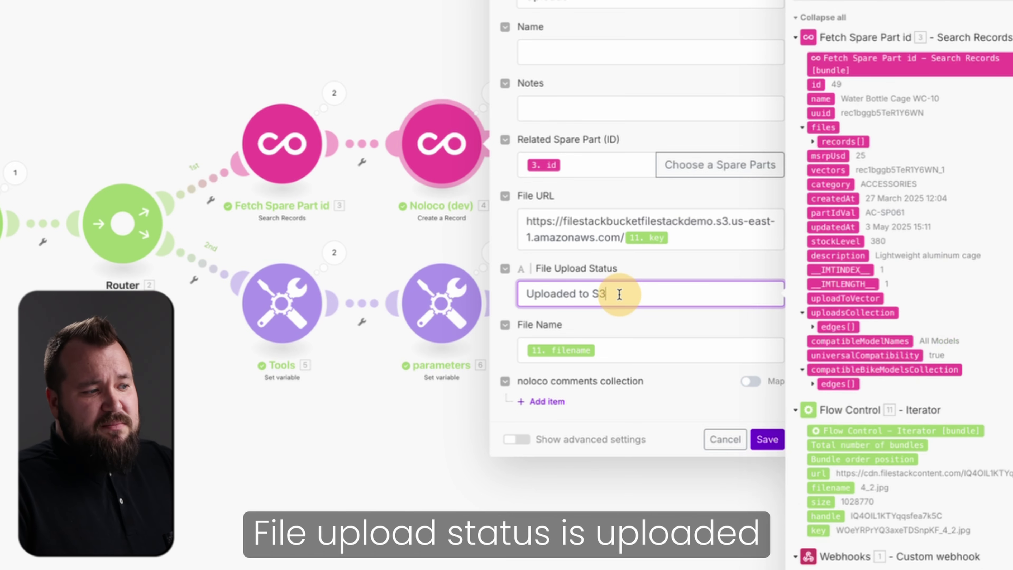
{"action": "key", "text": "ctrl+a"}
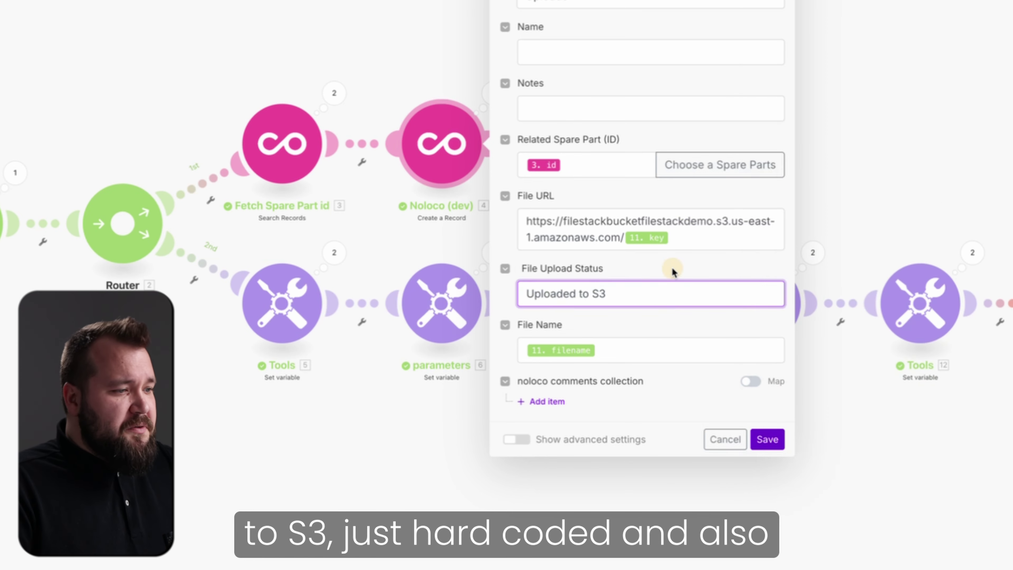